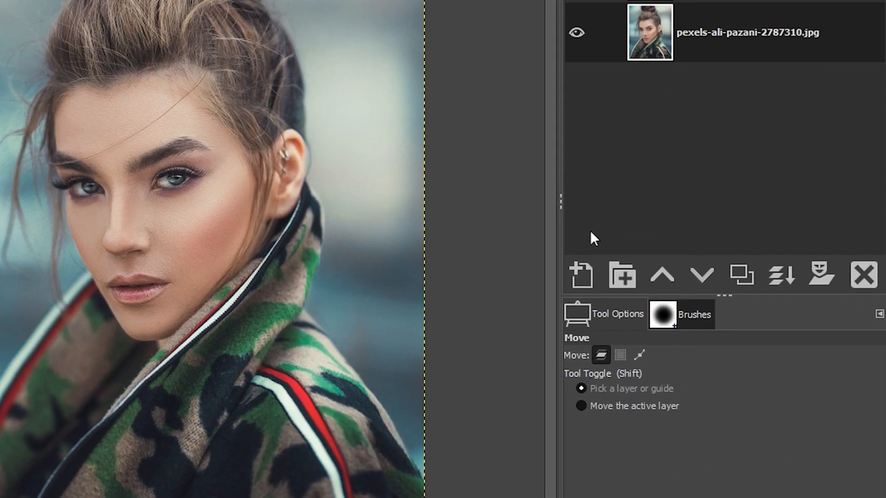
Create a layer named Traditional Vignette filled with the foreground color and add a white (full opacity) layer mask to it.
left_click(582, 268)
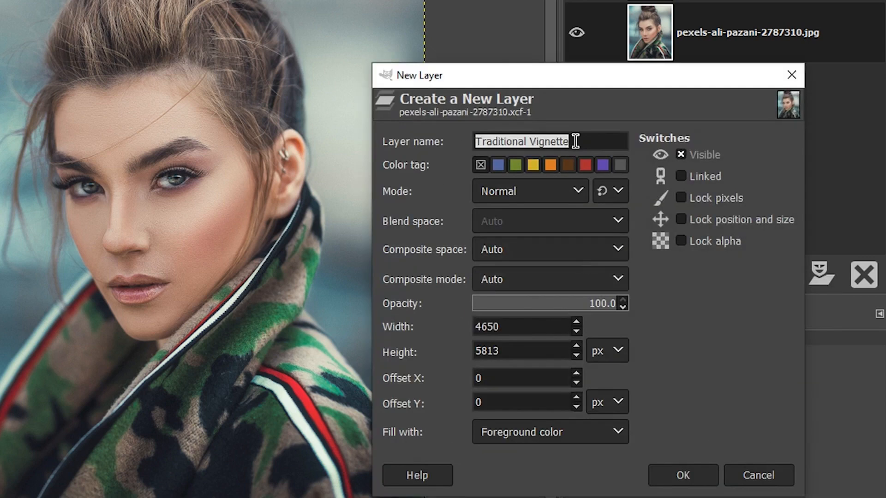
left_click(575, 142)
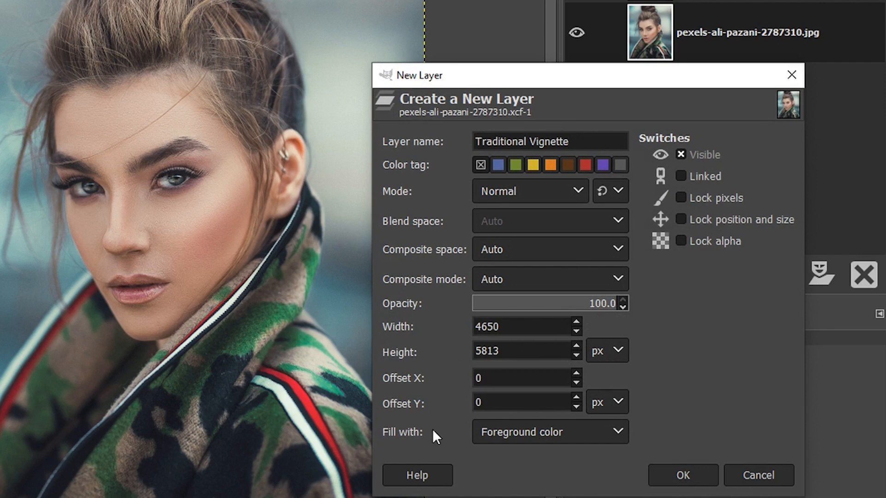
left_click(513, 430)
left_click(513, 430)
left_click(665, 472)
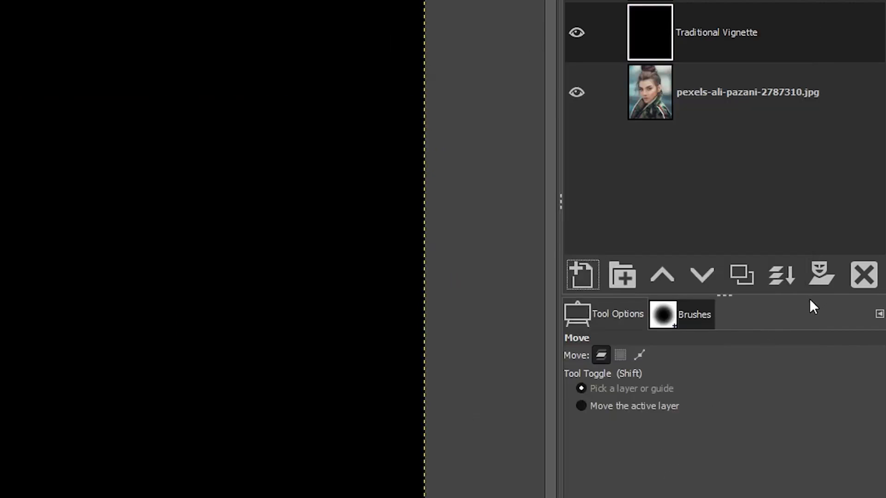
left_click(820, 275)
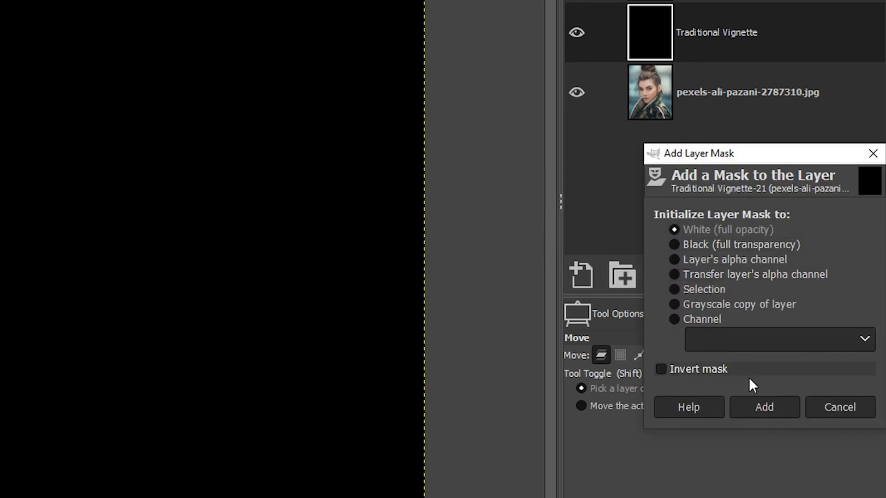
left_click(764, 406)
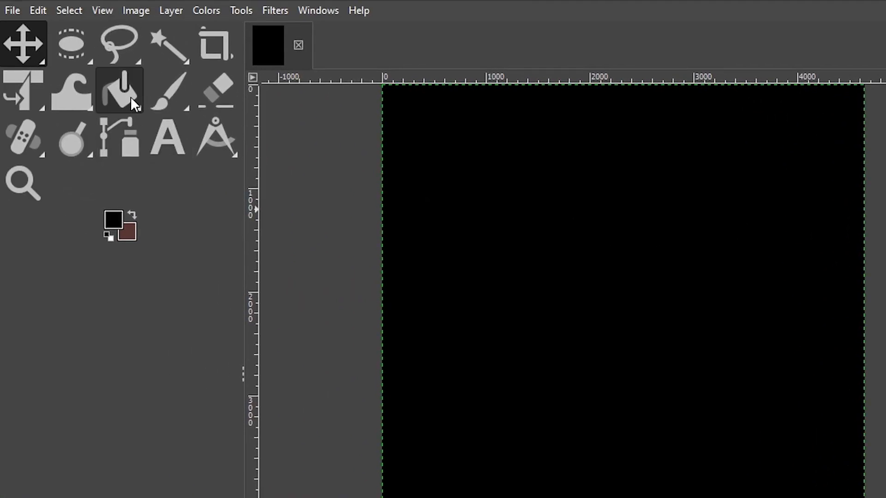
Use the Gradient tool to draw a radial gradient on the mask, from the woman's eye outward to near the image's edge.
left_click(131, 98)
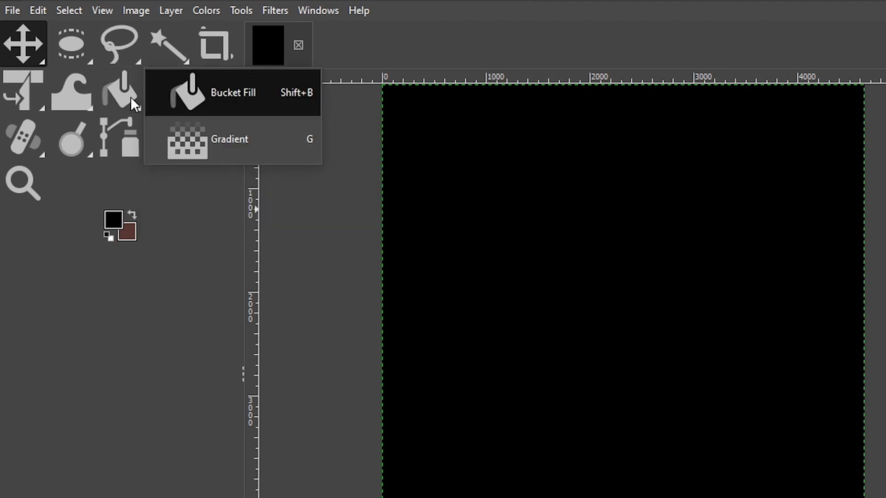
left_click(131, 98)
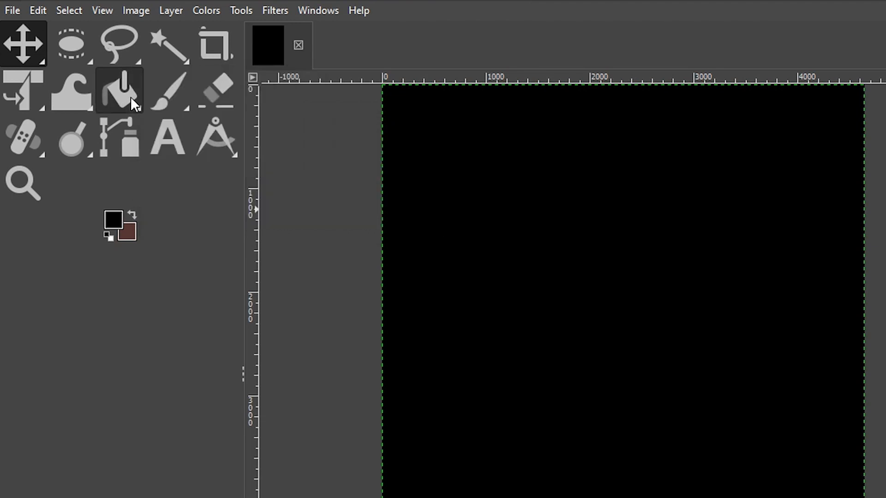
left_click(131, 98)
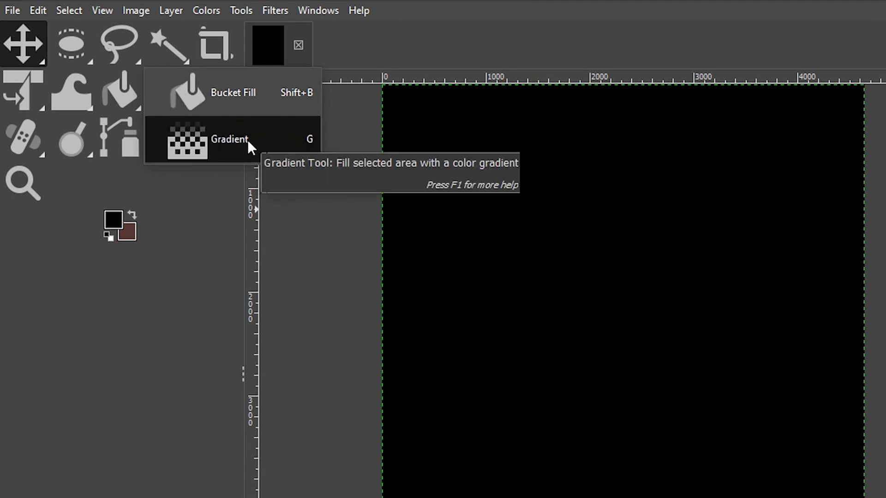
left_click(308, 140)
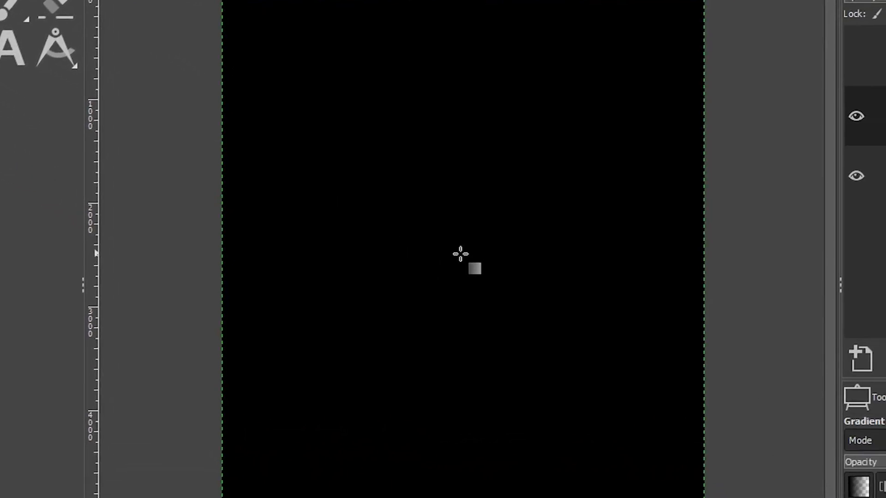
left_click_drag(461, 253, 541, 274)
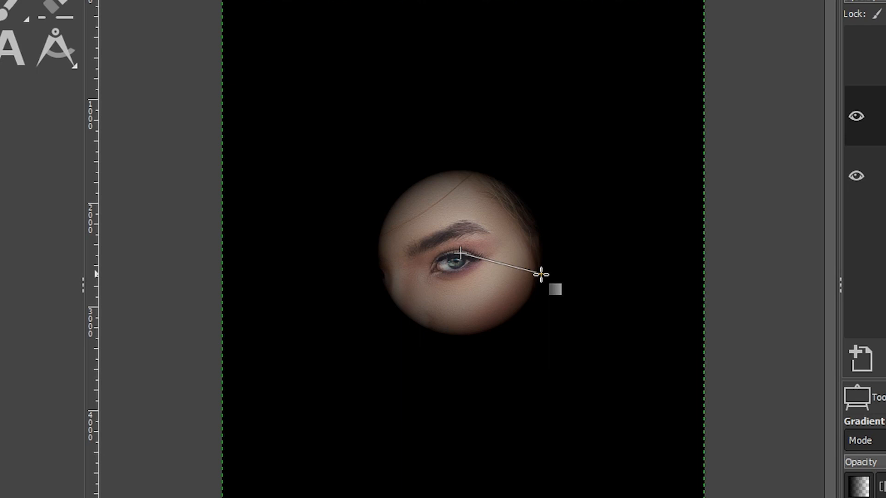
left_click_drag(541, 274, 665, 331)
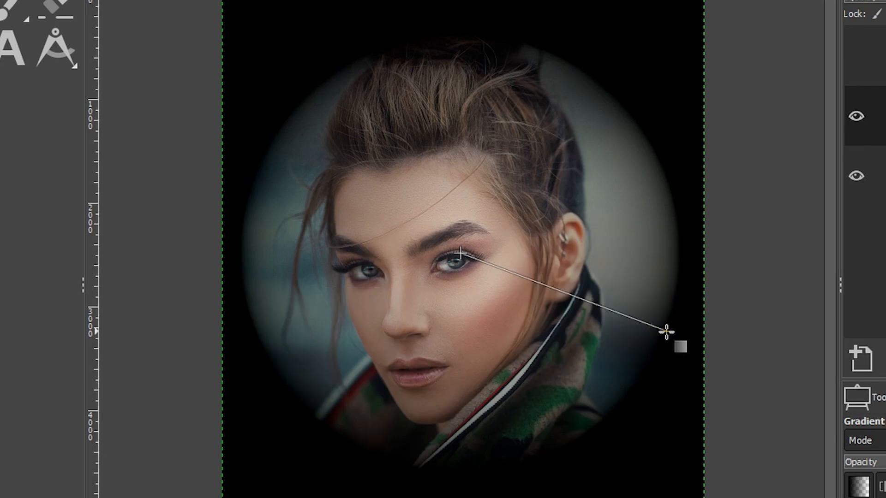
key("Return")
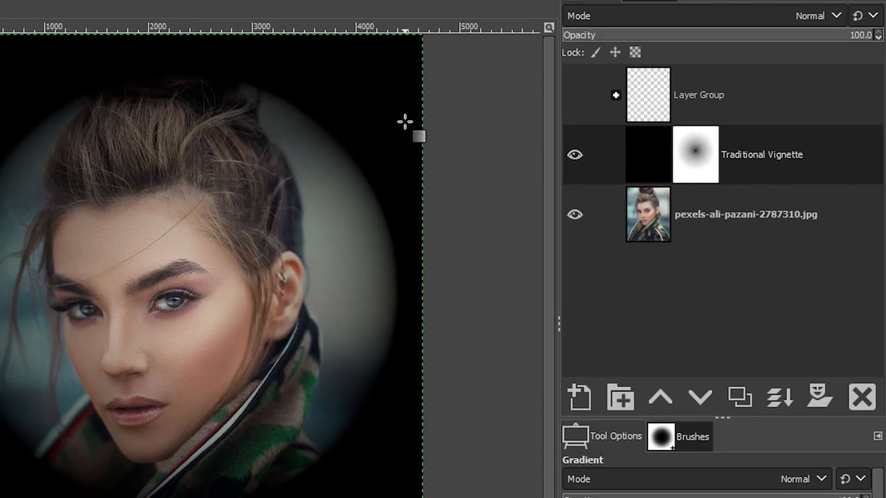
Lower the Traditional Vignette layer's opacity to 85.9 and hide the layer.
left_click(855, 37)
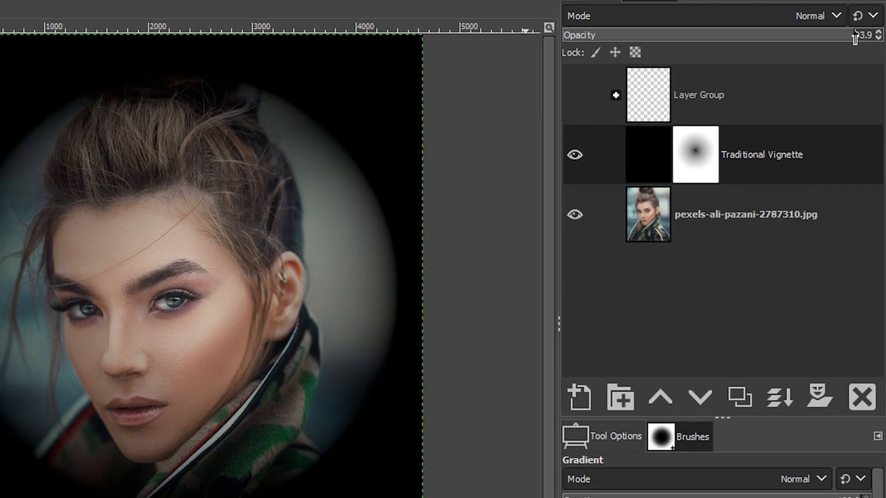
left_click(843, 37)
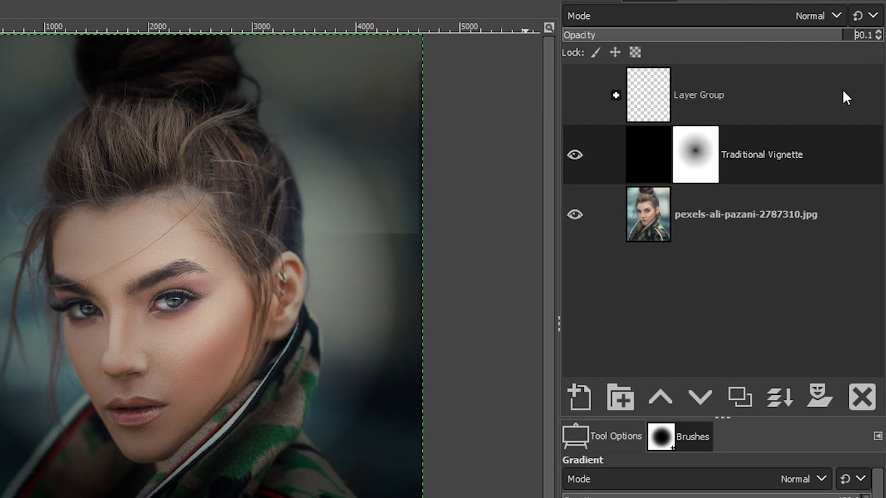
left_click(829, 37)
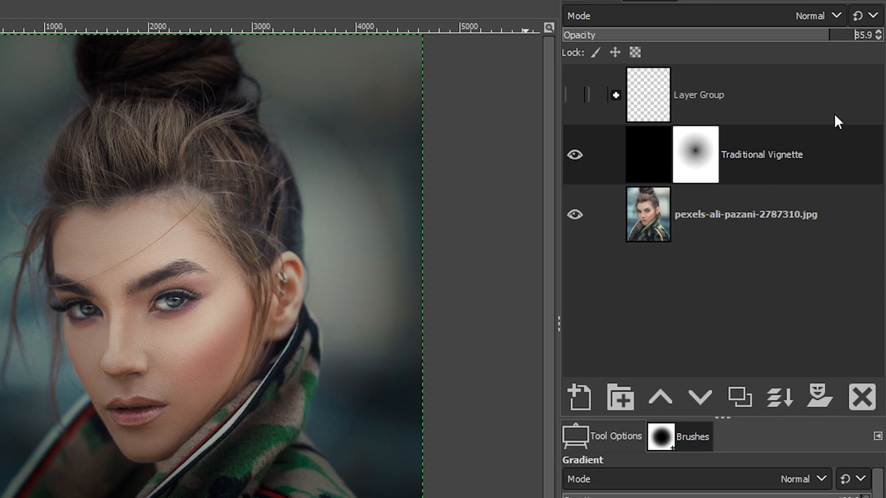
left_click(577, 155)
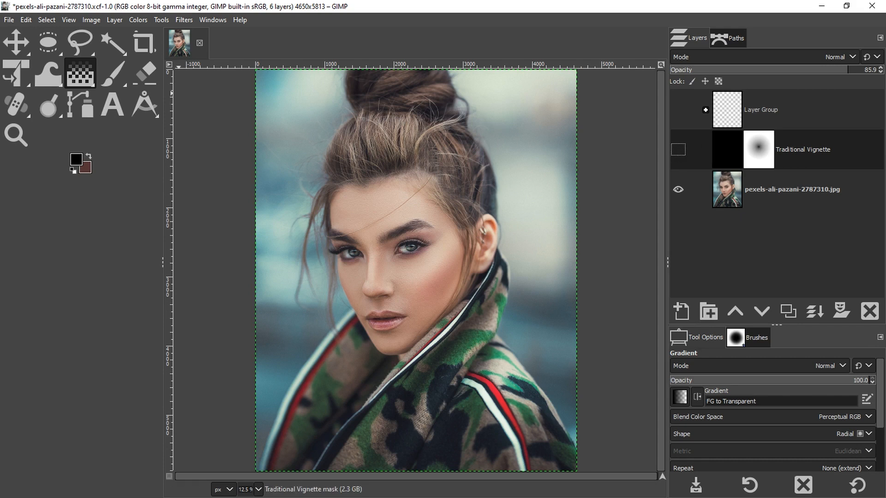
Bring Star-5-point.png from the Individual Shapes folder into the portrait as a layer and fit its boundary to the image size.
key("super+Tab")
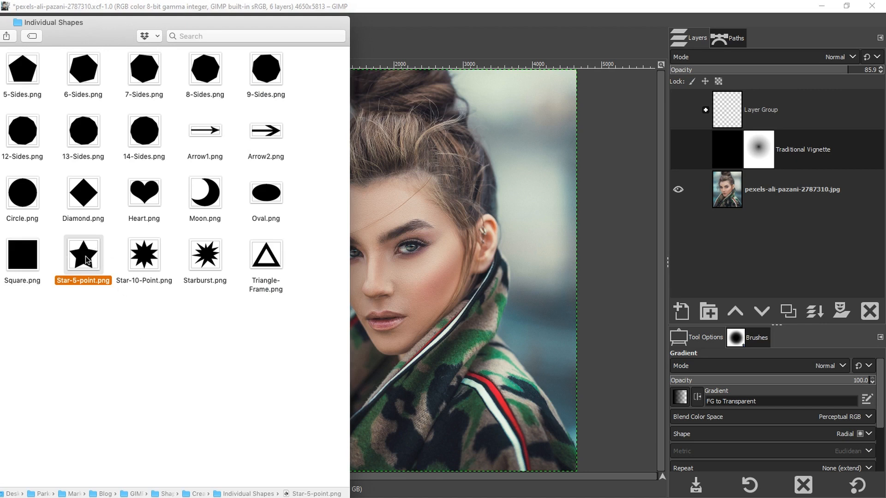
left_click_drag(88, 269, 443, 253)
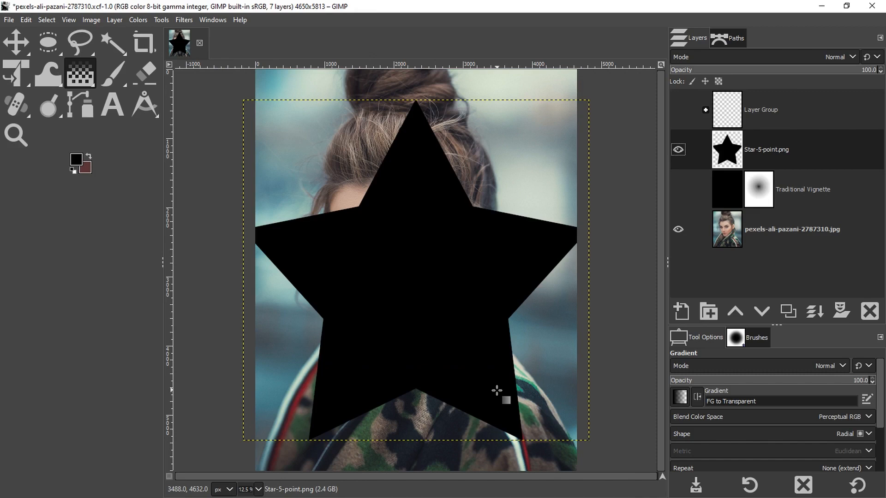
left_click(677, 149)
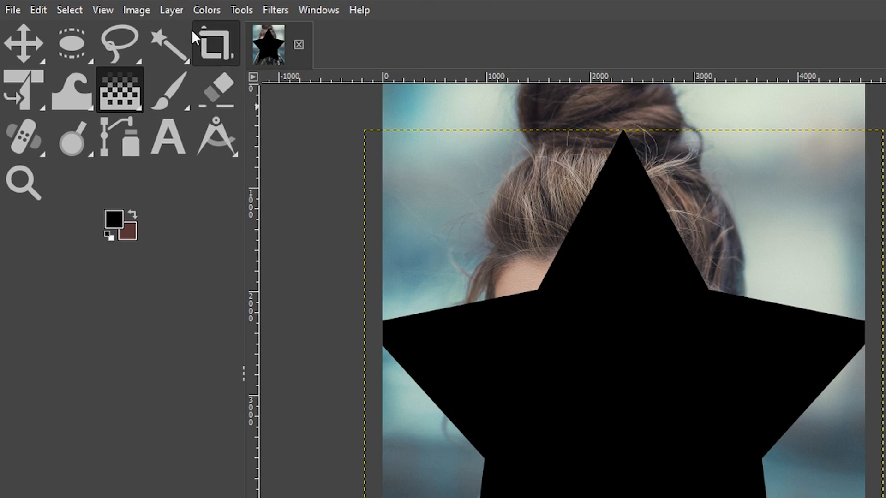
left_click(173, 8)
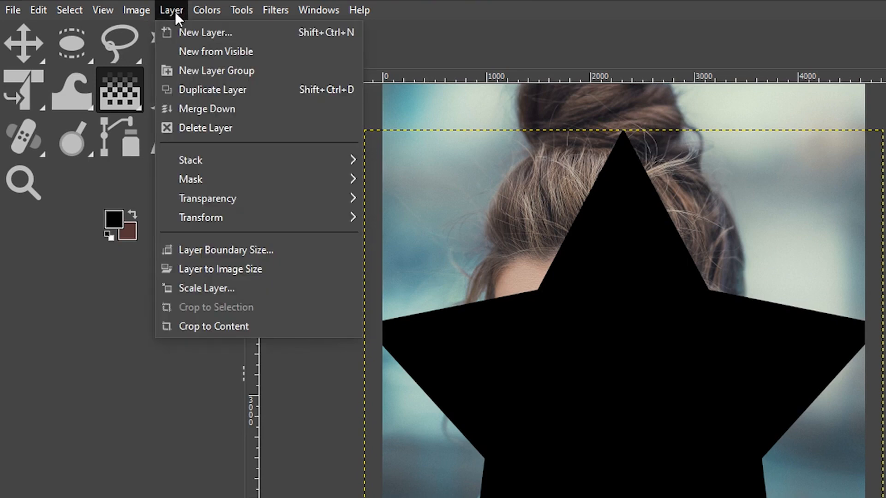
left_click(222, 271)
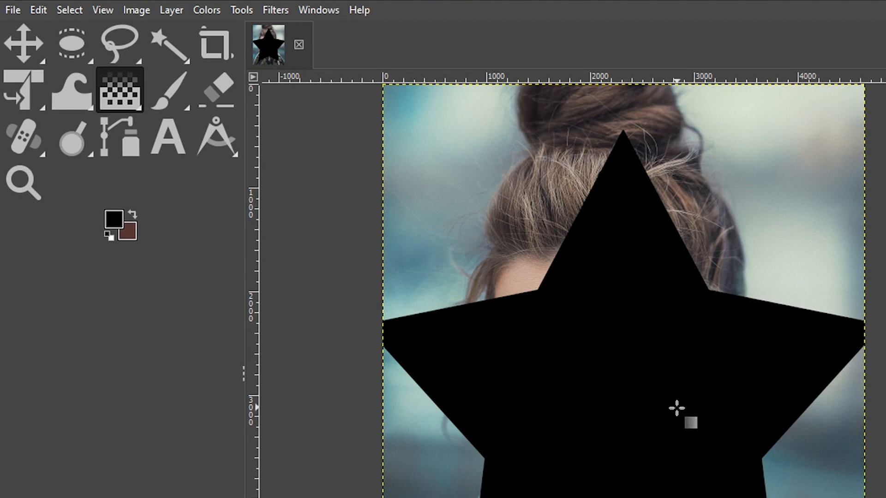
right_click(22, 96)
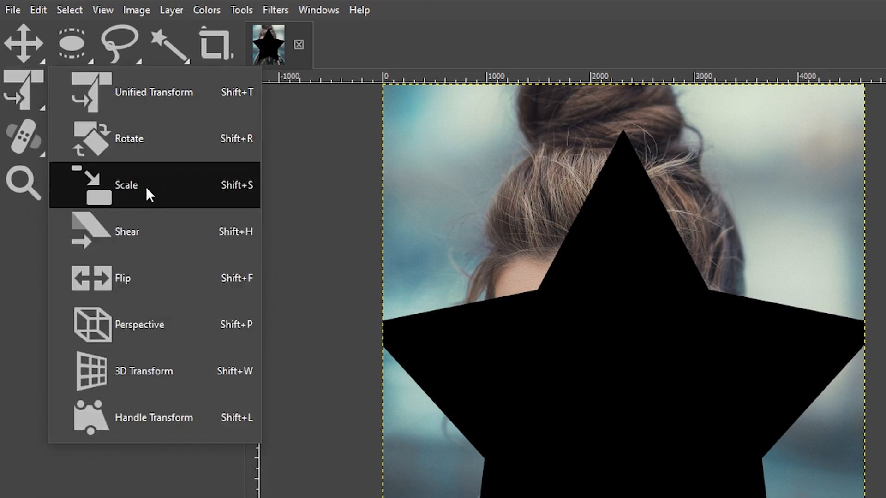
left_click(376, 37)
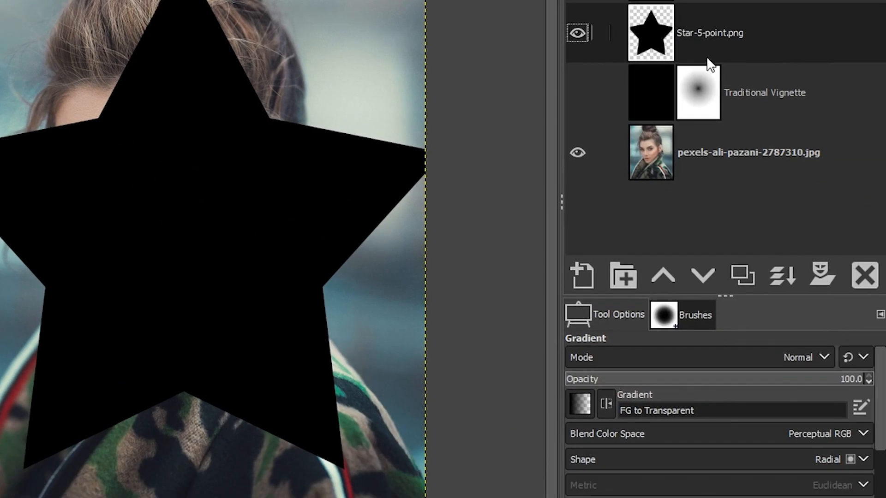
Create a selection from the alpha of the Star-5-point.png layer.
right_click(761, 42)
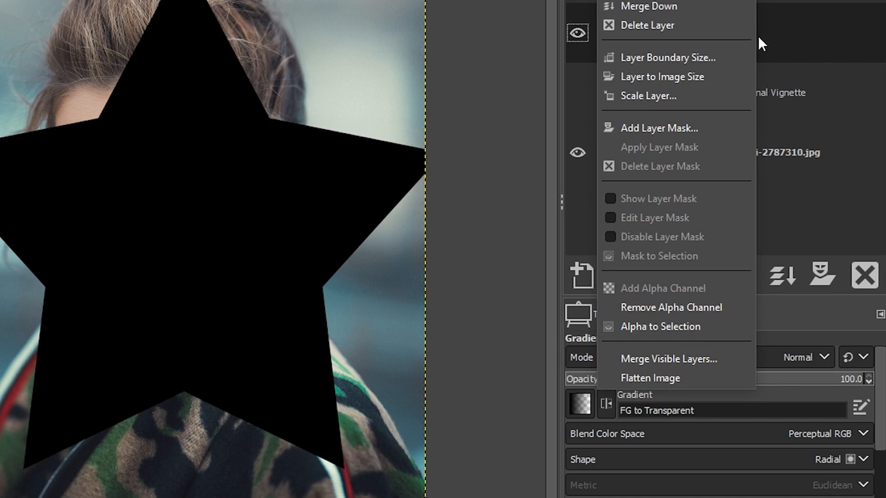
left_click(646, 323)
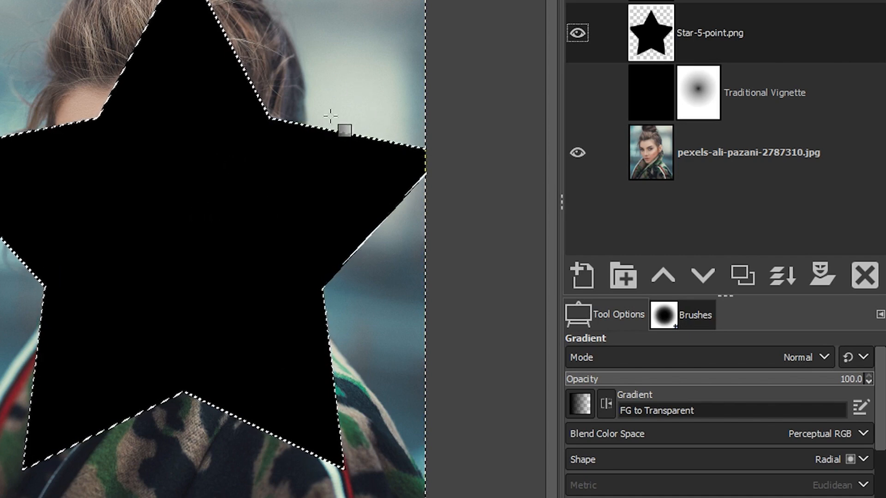
Create a layer named Star Vignette filled with transparency and hide the Star-5-point.png layer.
left_click(583, 273)
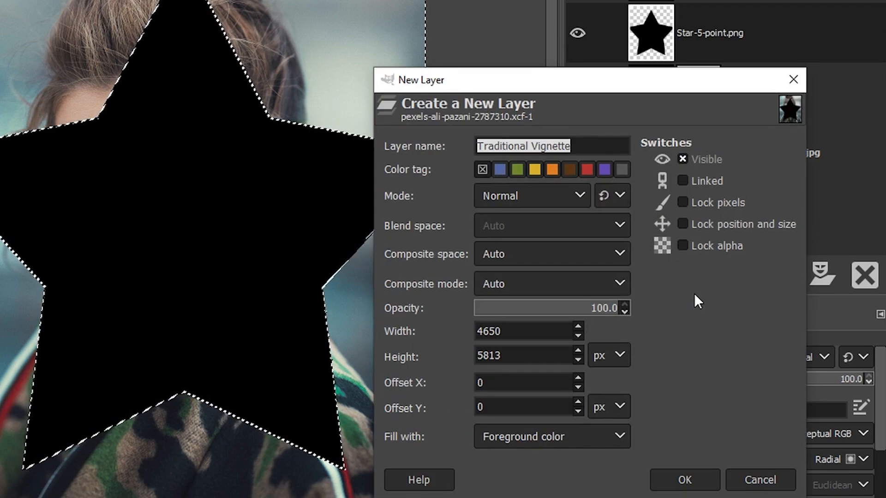
type("Star Vignette")
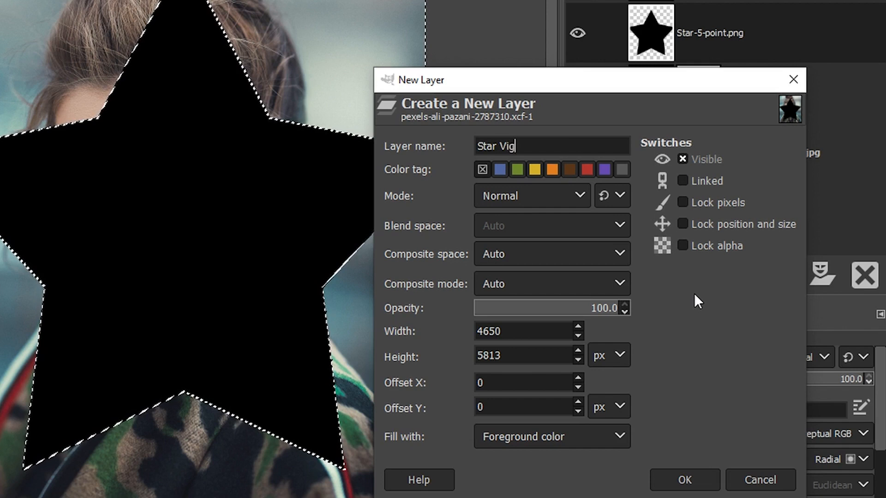
left_click(540, 437)
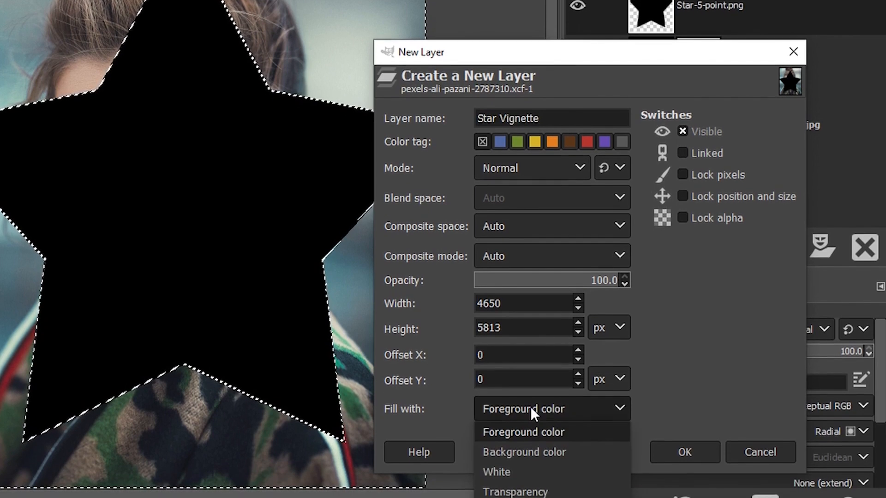
left_click(522, 476)
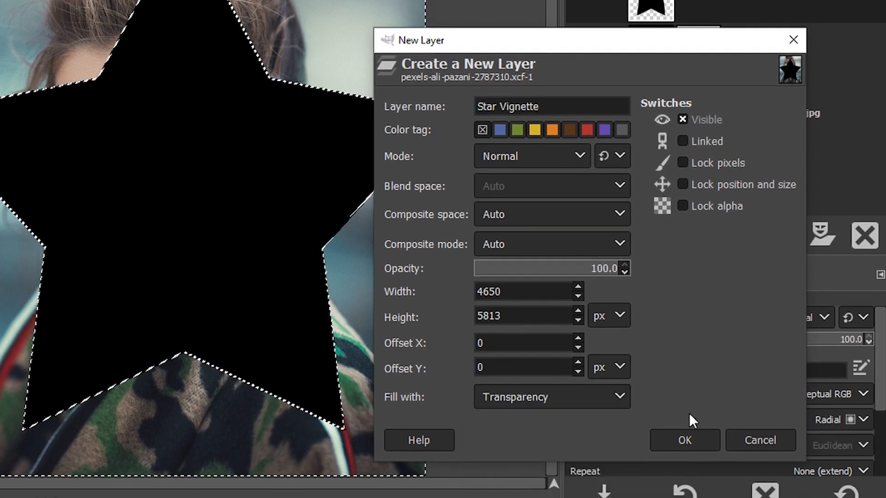
left_click(685, 439)
left_click(575, 51)
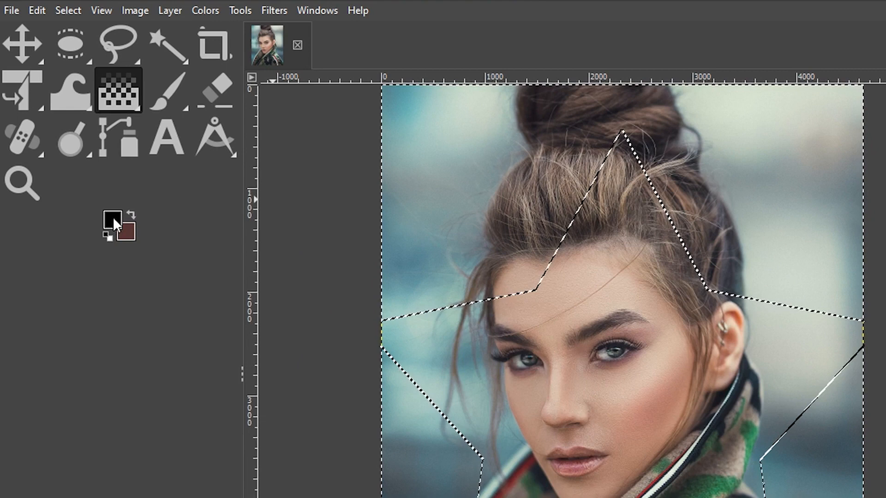
Sample the green of the camouflage jacket as the foreground color and darken it to 2a6a41.
left_click(113, 216)
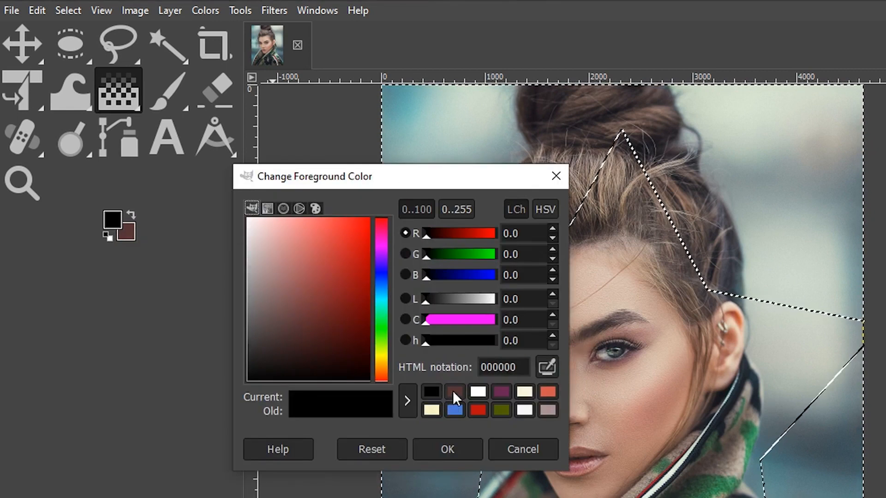
mouse_move(371, 303)
left_mouse_down()
mouse_move(376, 326)
mouse_move(375, 294)
left_mouse_up()
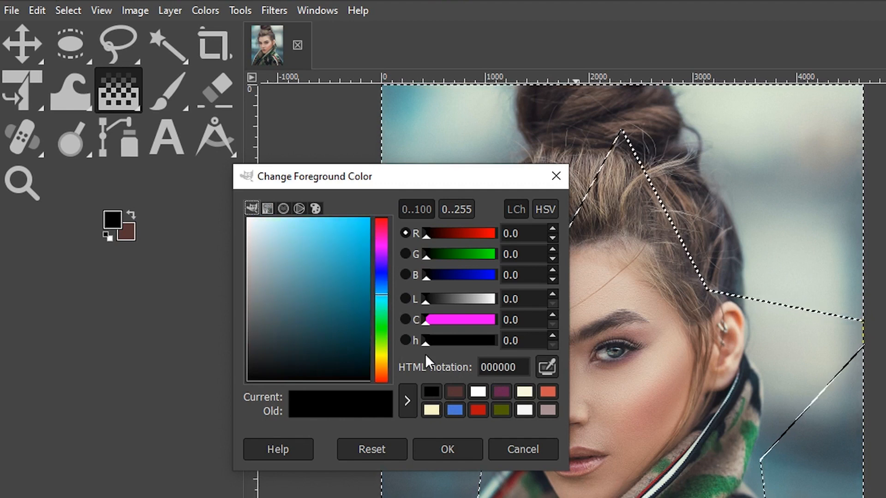
left_click(544, 367)
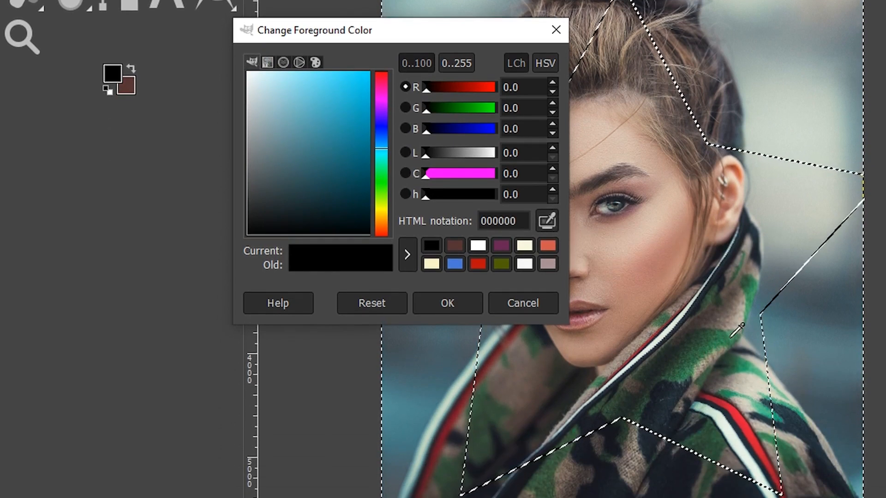
left_click(687, 340)
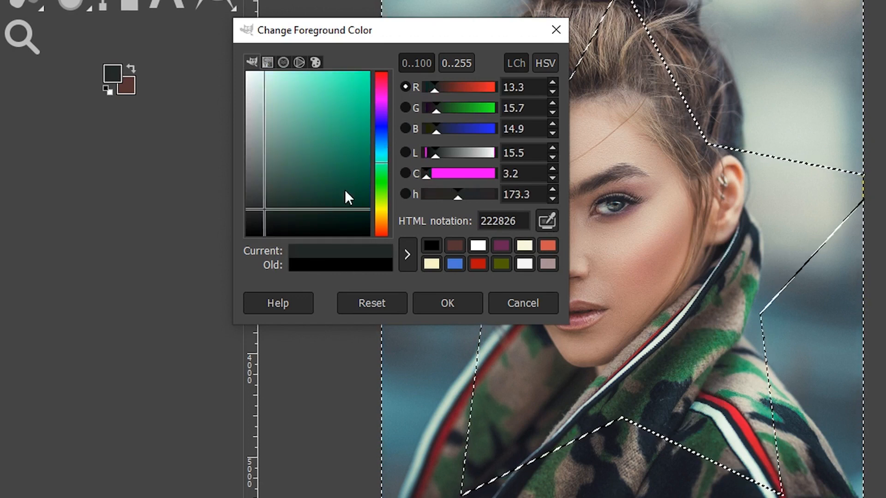
left_click(546, 221)
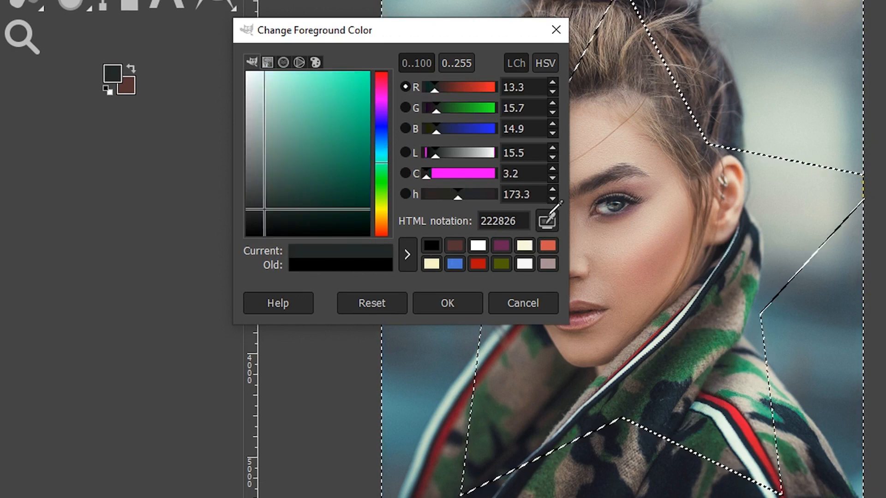
left_click(748, 298)
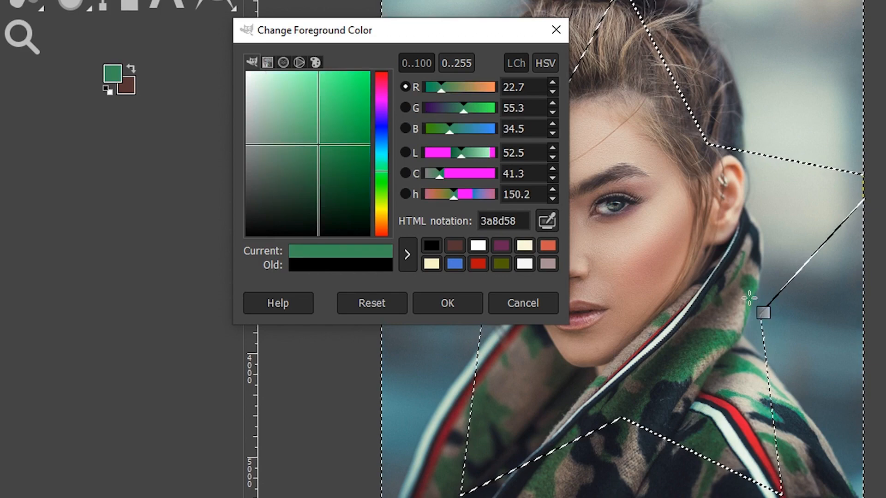
left_click(320, 168)
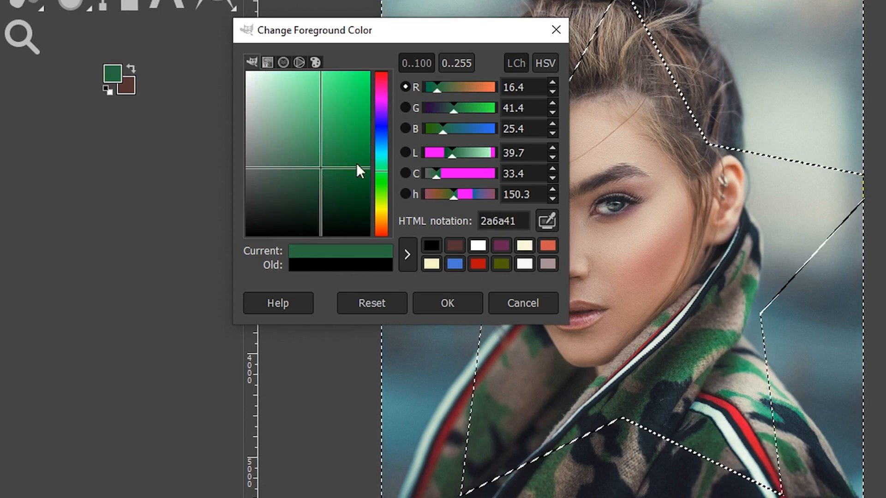
left_click(444, 300)
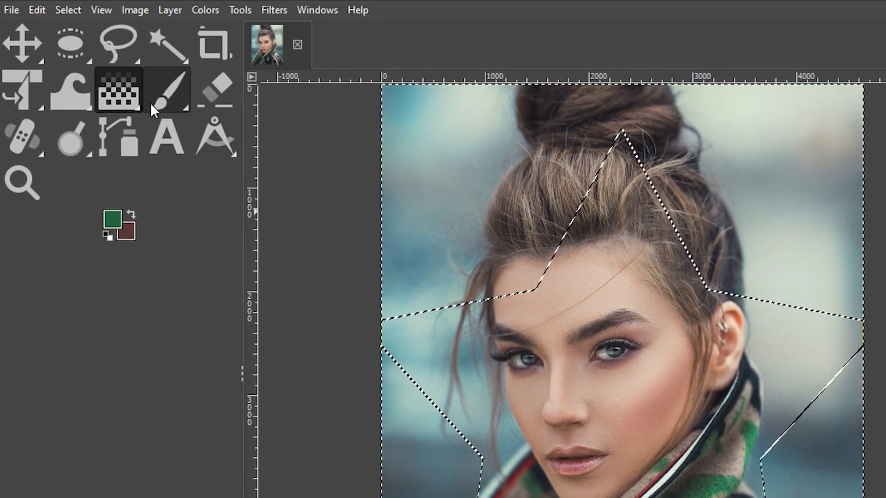
Bucket-fill the selected area around the star with the green foreground color and dismiss the selection.
left_click(118, 88)
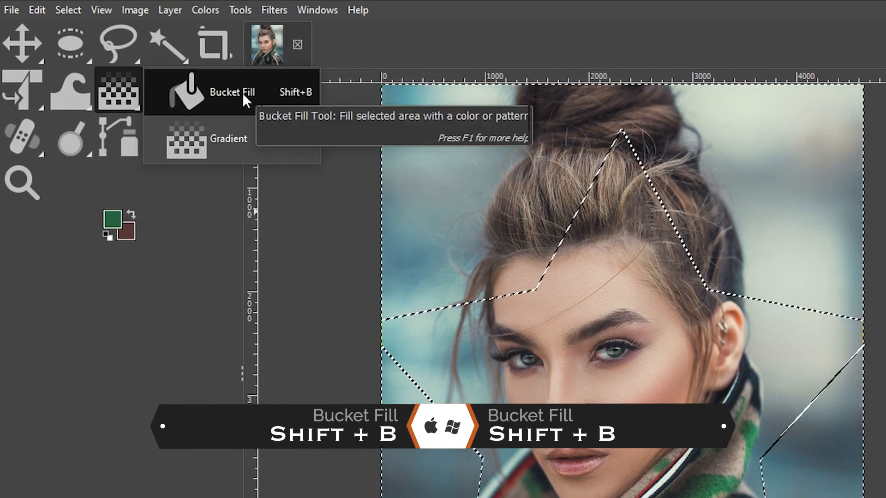
left_click(289, 97)
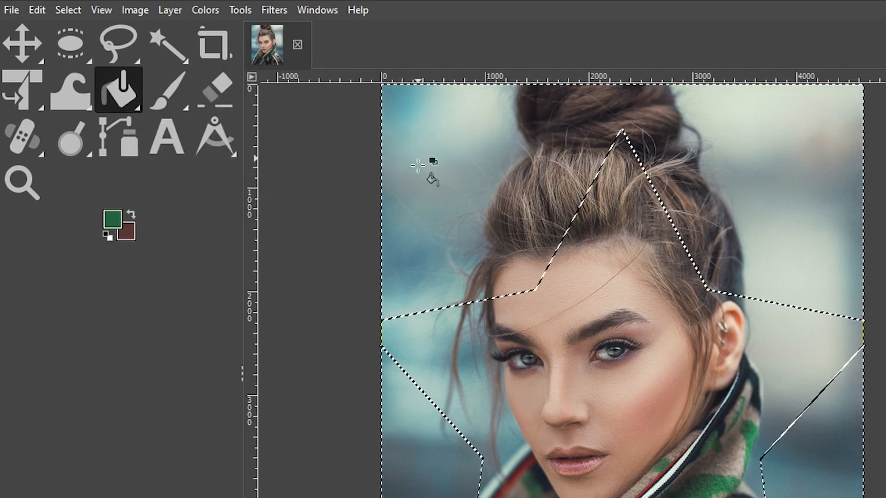
left_click(508, 341)
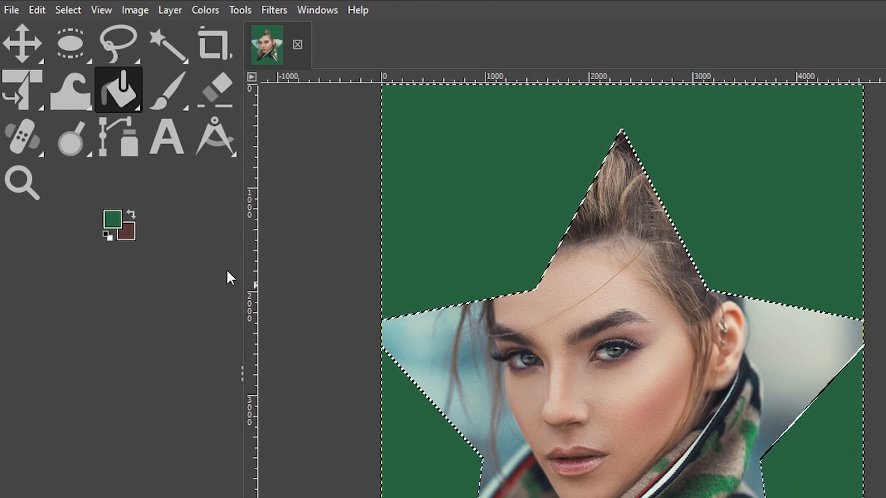
left_click(77, 13)
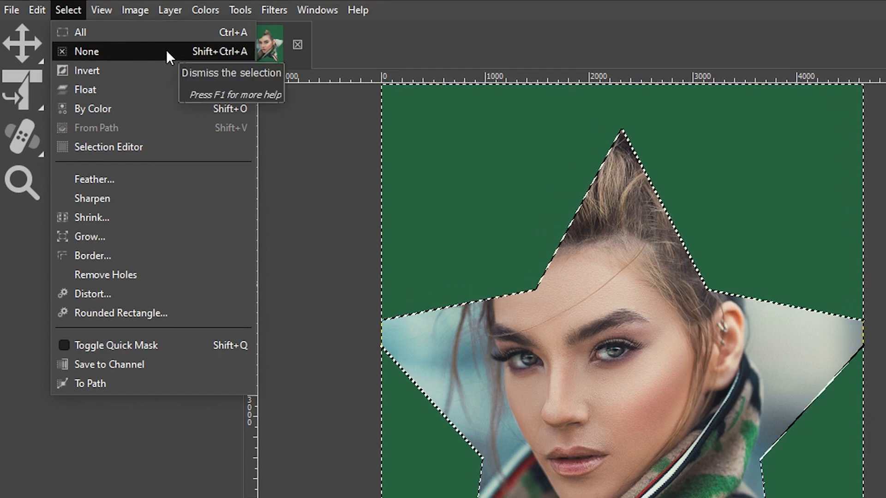
left_click(228, 53)
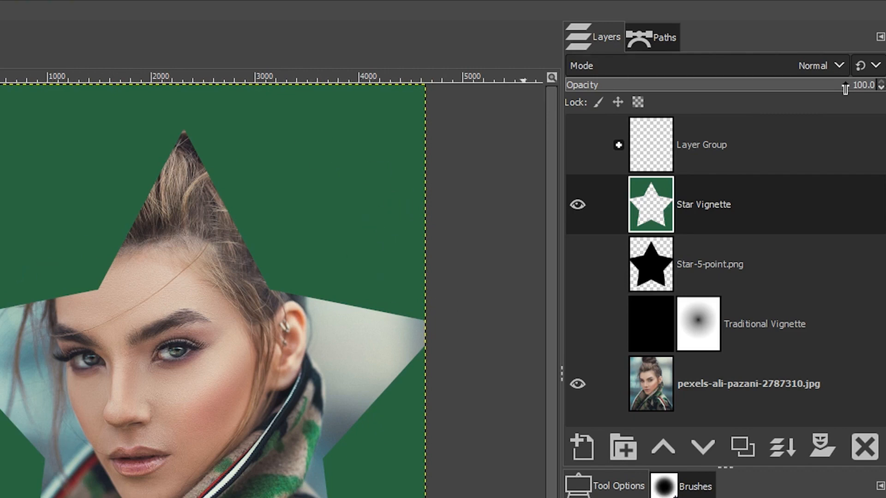
Reduce the Star Vignette layer's opacity and soften its edges with a Gaussian Blur of 51.72 in X and Y.
left_click_drag(859, 93, 868, 190)
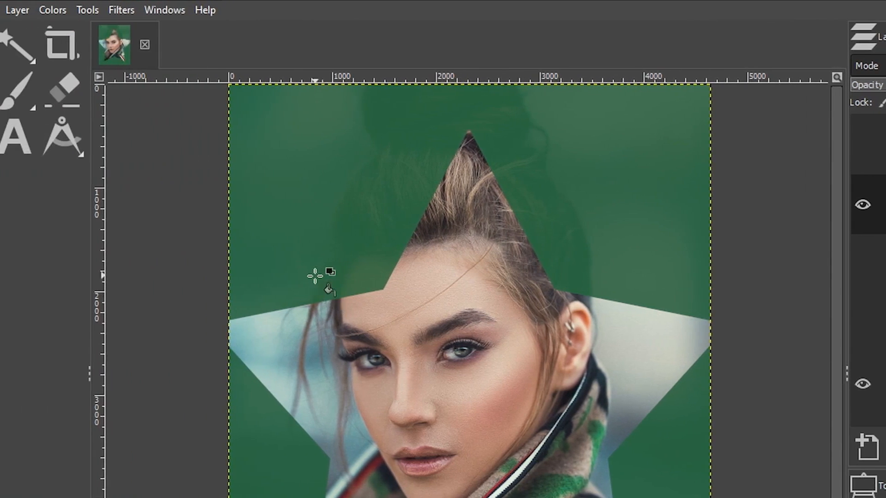
left_click(123, 9)
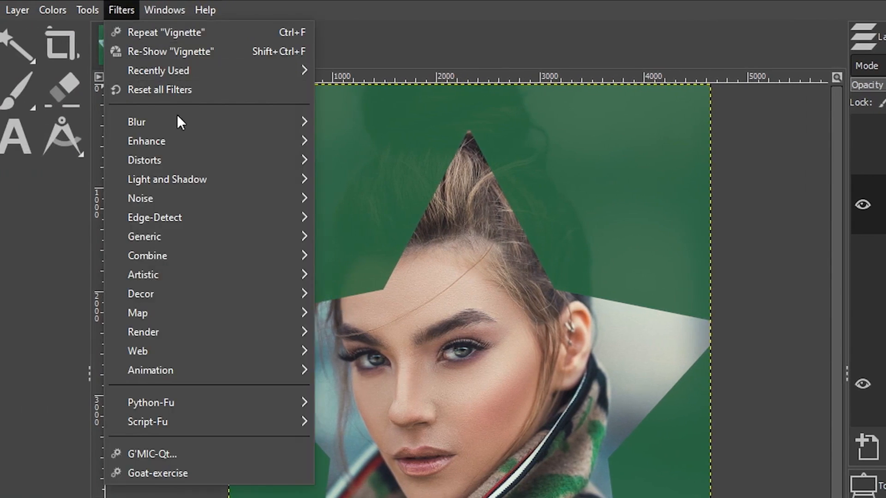
mouse_move(180, 130)
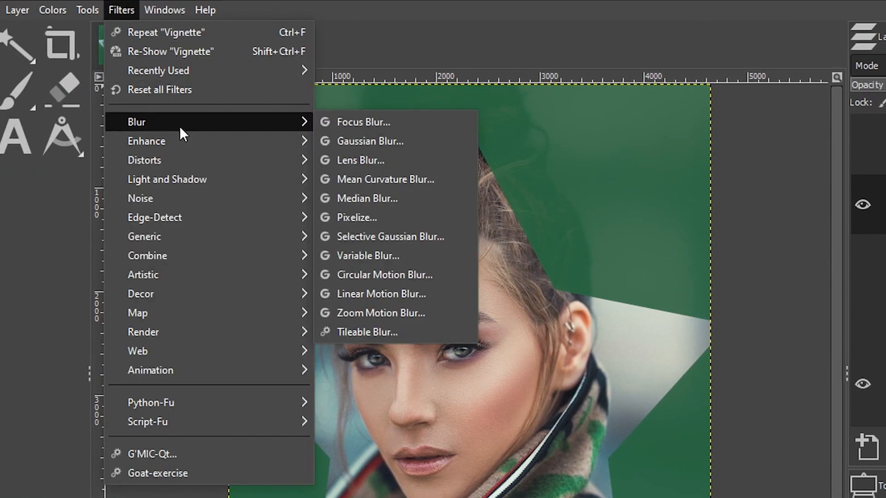
left_click(393, 140)
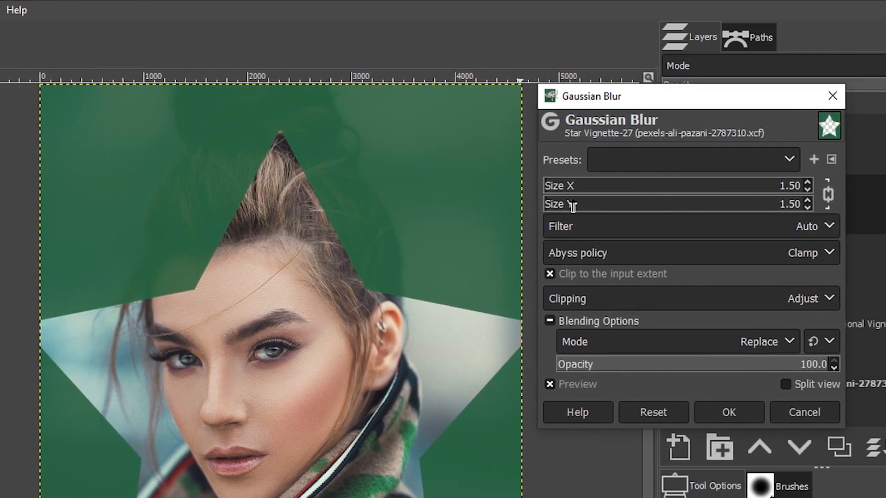
left_click(689, 207)
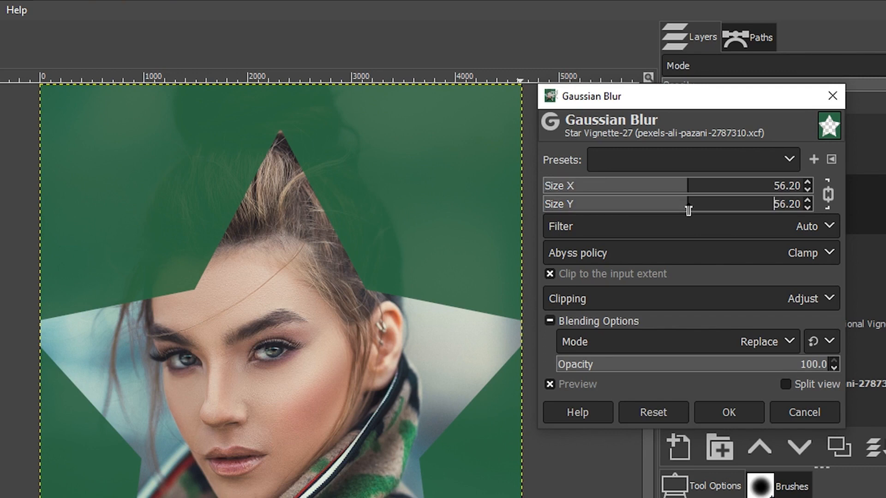
left_click(685, 210)
left_click(681, 209)
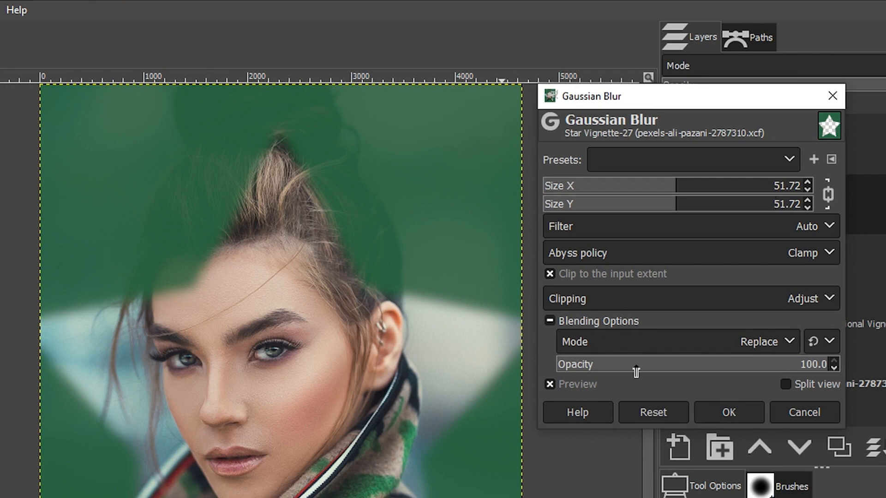
left_click(728, 410)
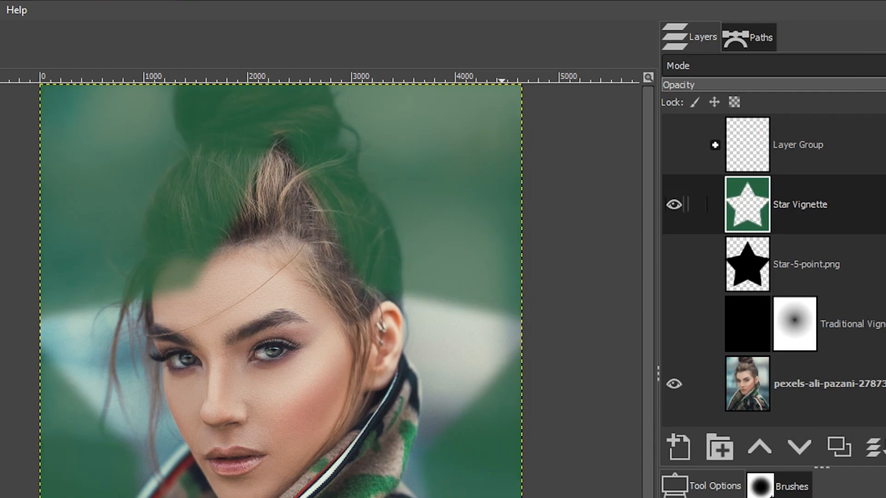
left_click_drag(878, 89, 868, 87)
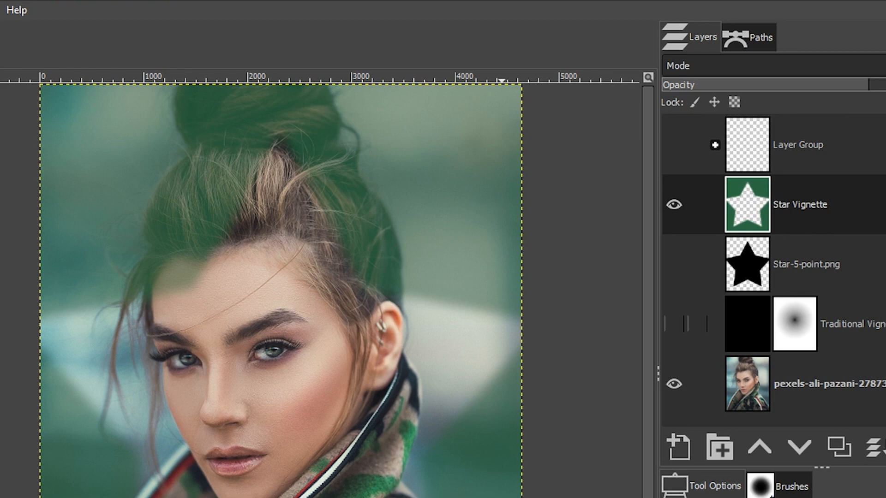
Hide the Star Vignette layer and create a layer named Retro Vignette filled with transparency.
left_click(673, 204)
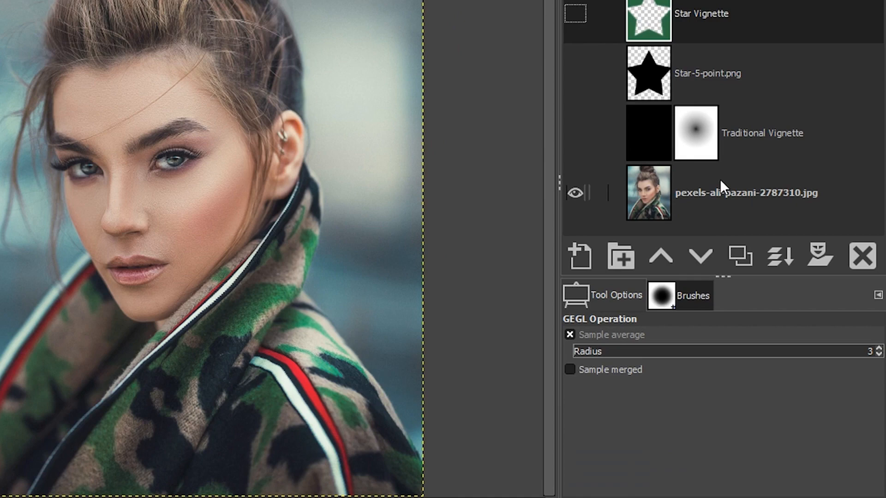
left_click(579, 260)
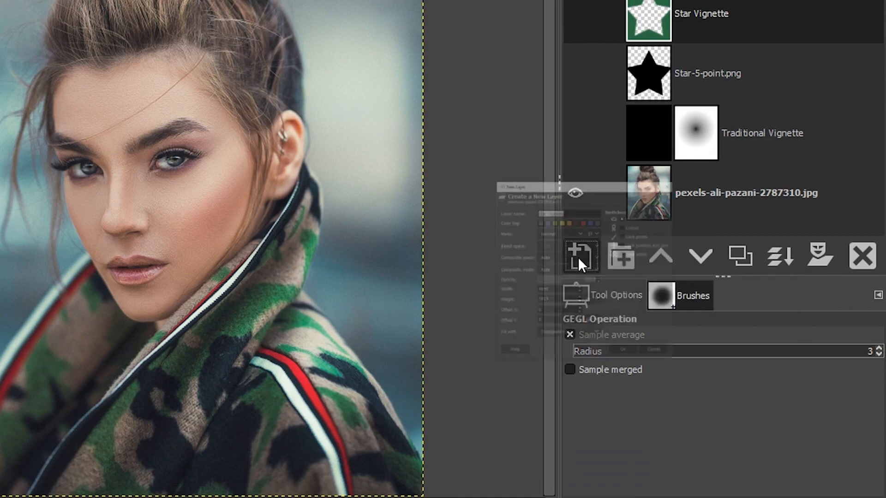
type("Retro Vignette")
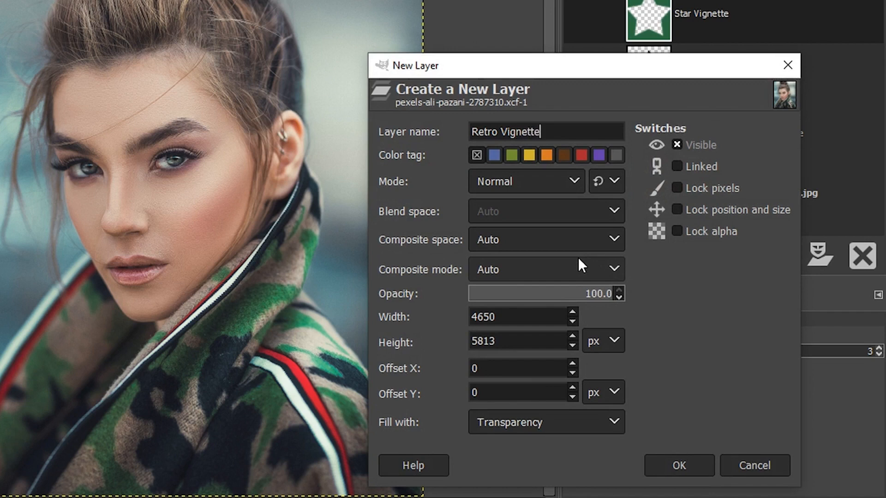
key("Return")
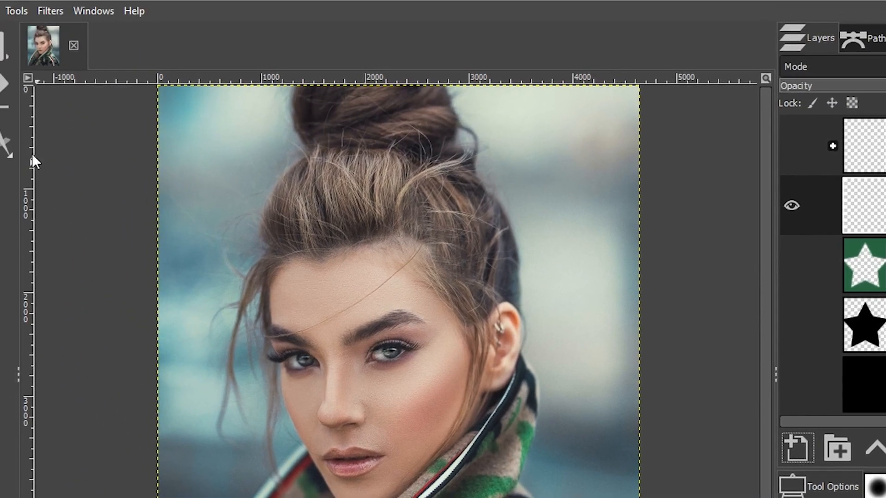
Start the Vignette filter on the Retro Vignette layer and set its color to dark red 820f0f.
left_click(51, 11)
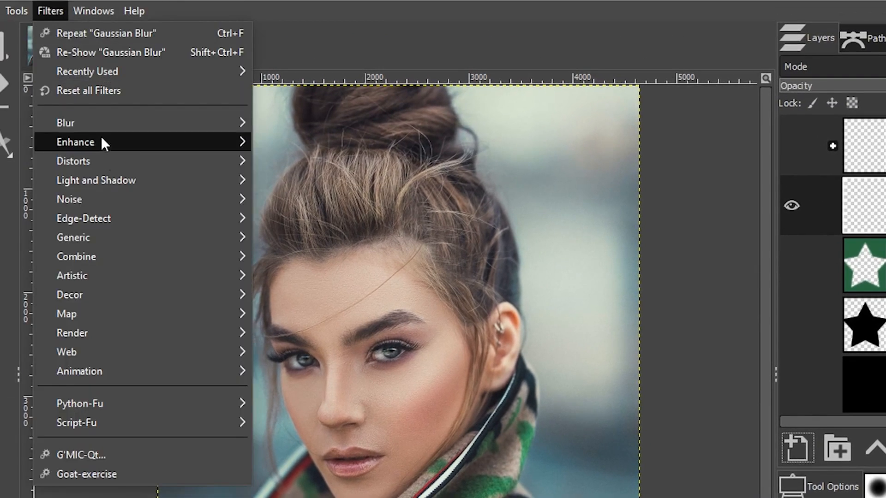
mouse_move(108, 180)
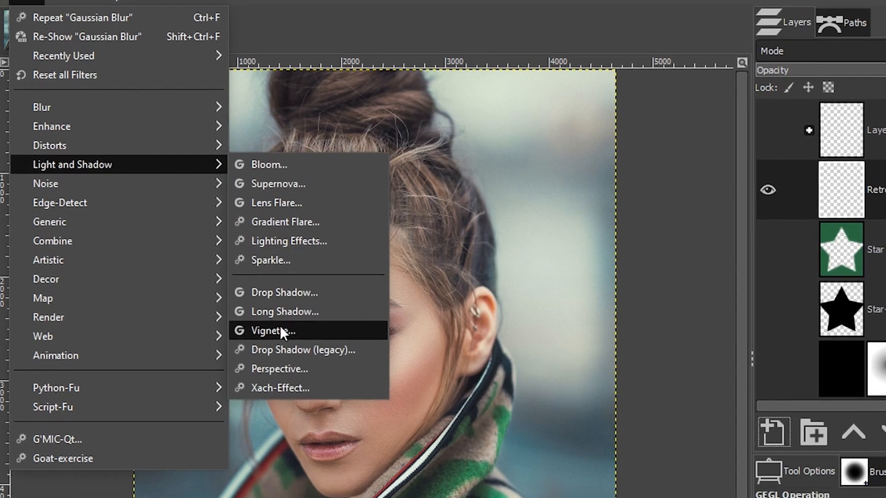
left_click(306, 346)
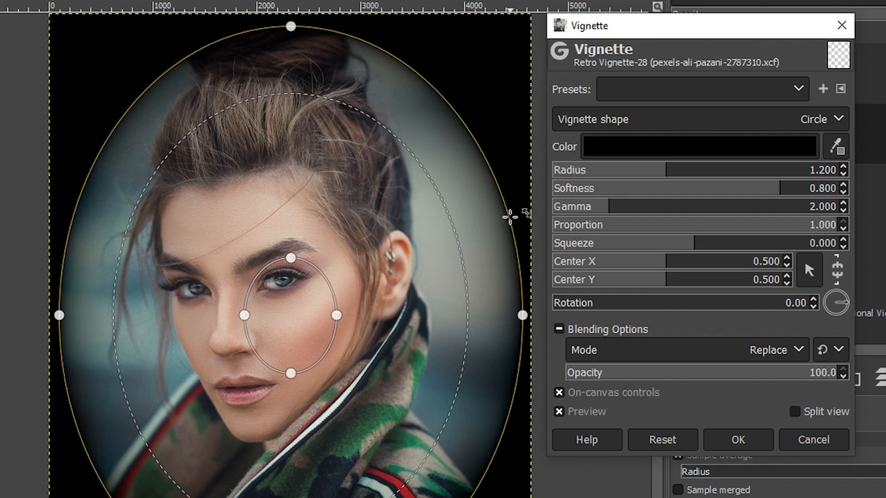
left_click(615, 147)
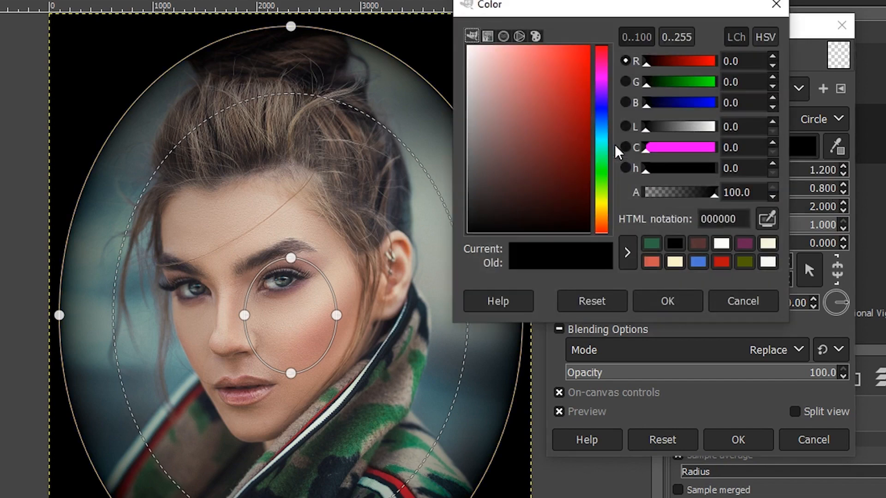
left_click(575, 137)
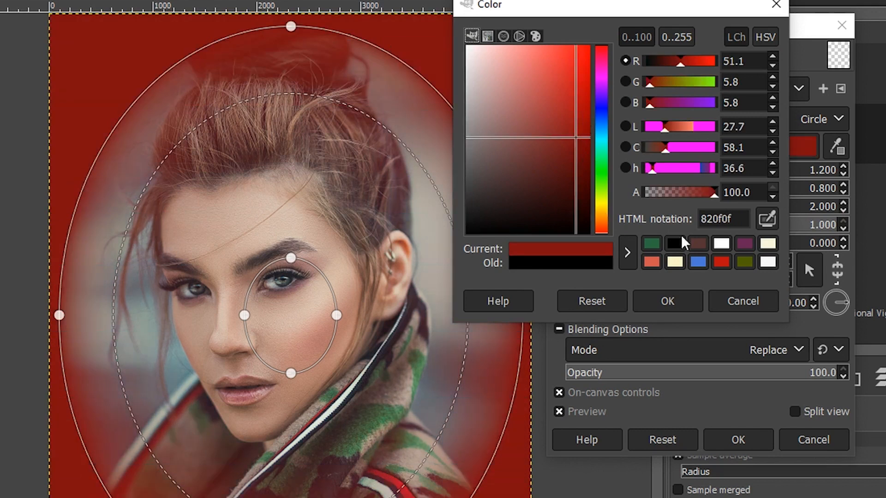
left_click(678, 298)
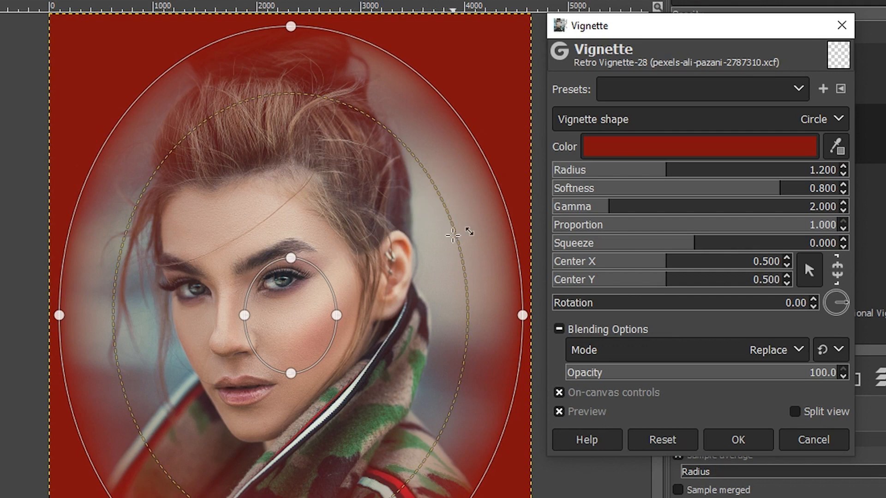
Set the vignette's gamma to 0.785, try a squeeze of -0.576 and return the squeeze to 0.000.
left_click(766, 210)
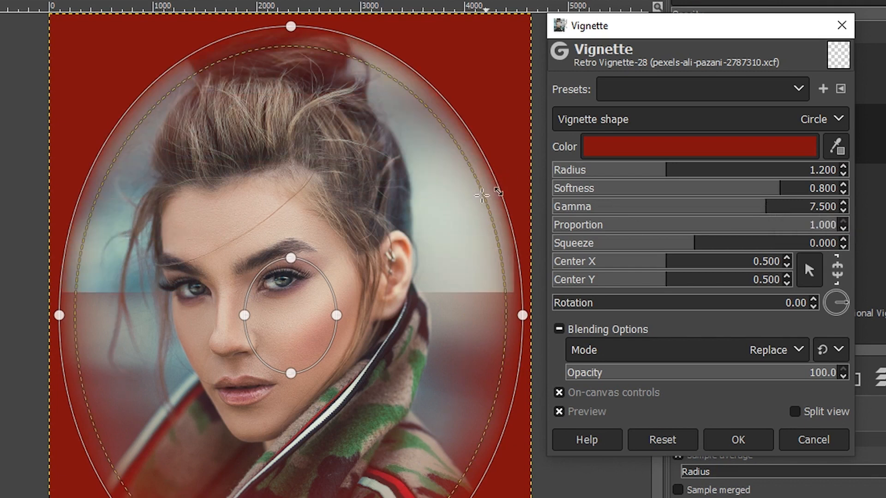
left_click(574, 210)
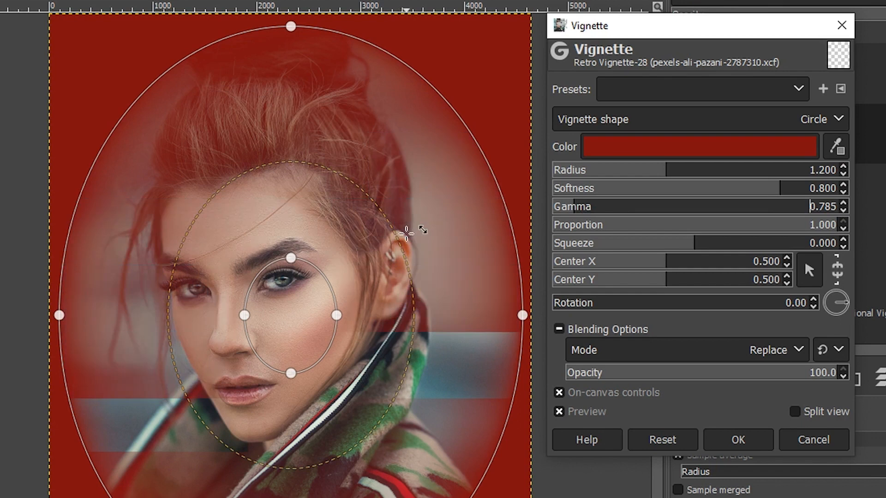
left_click(612, 249)
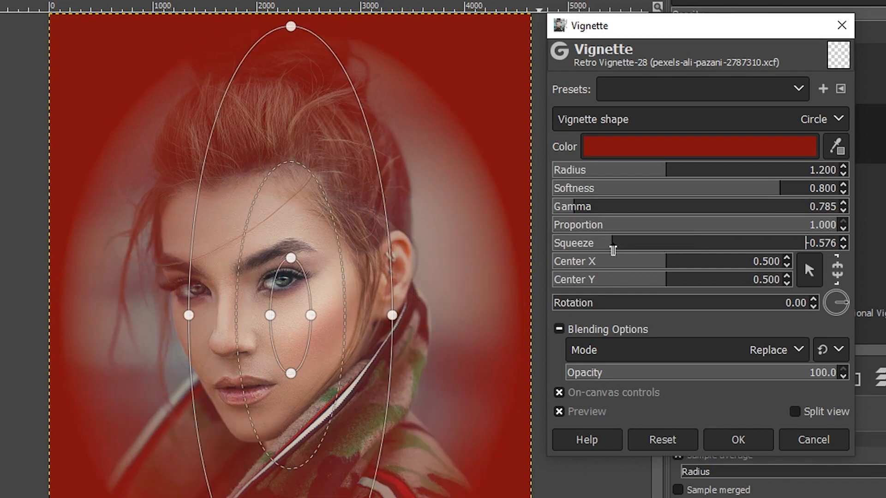
left_click_drag(775, 248, 690, 249)
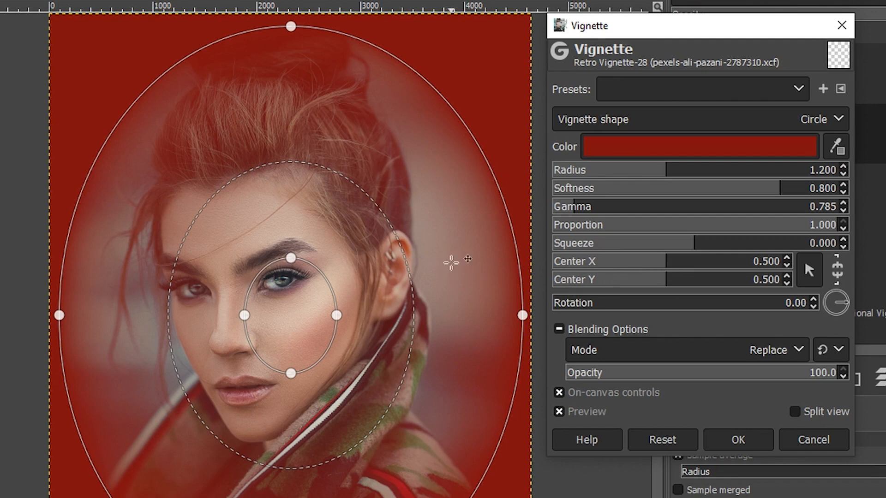
Try shifting the vignette's center to 1.022 in X and 0.746 in Y, and return both values to 0.5.
left_click(718, 264)
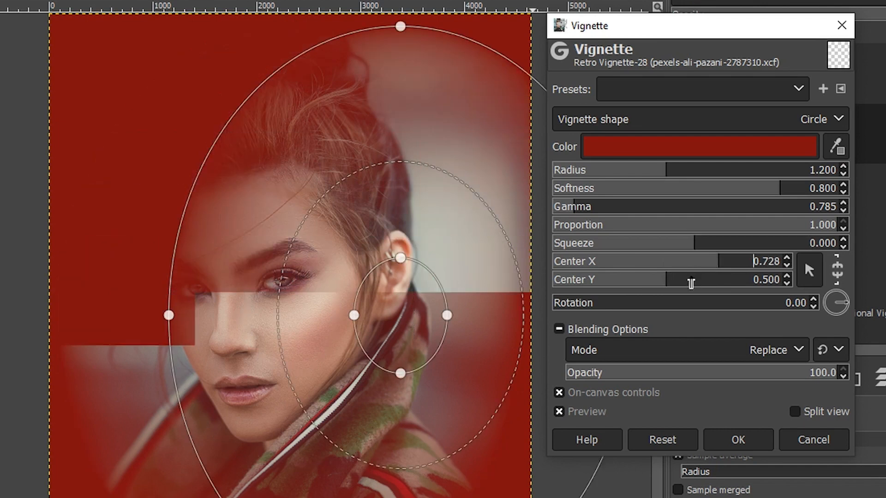
left_click(723, 284)
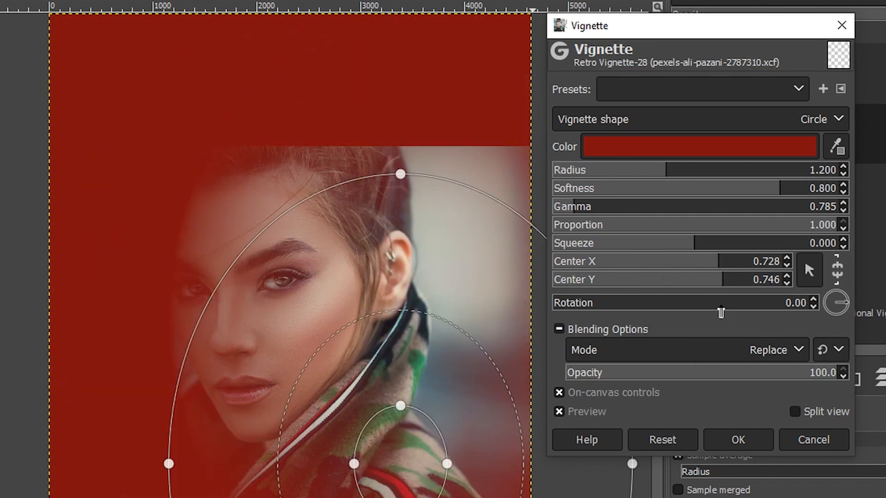
left_click_drag(761, 265, 786, 267)
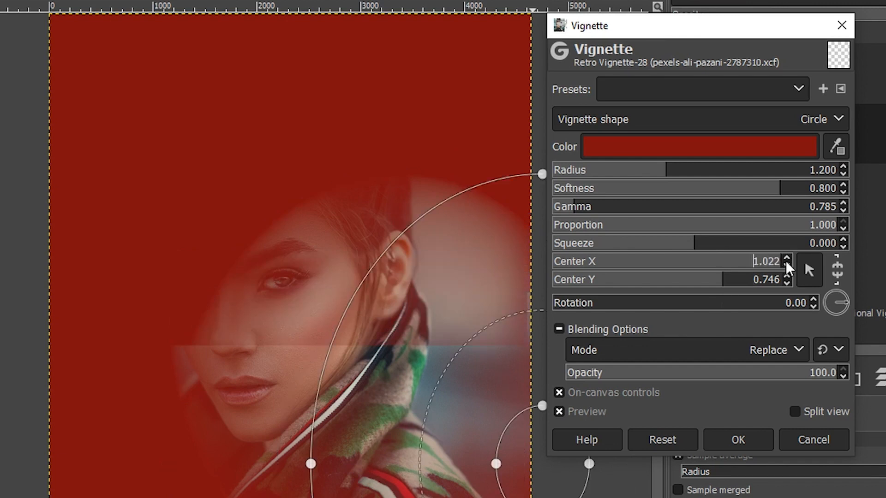
type("5")
key("ctrl+a")
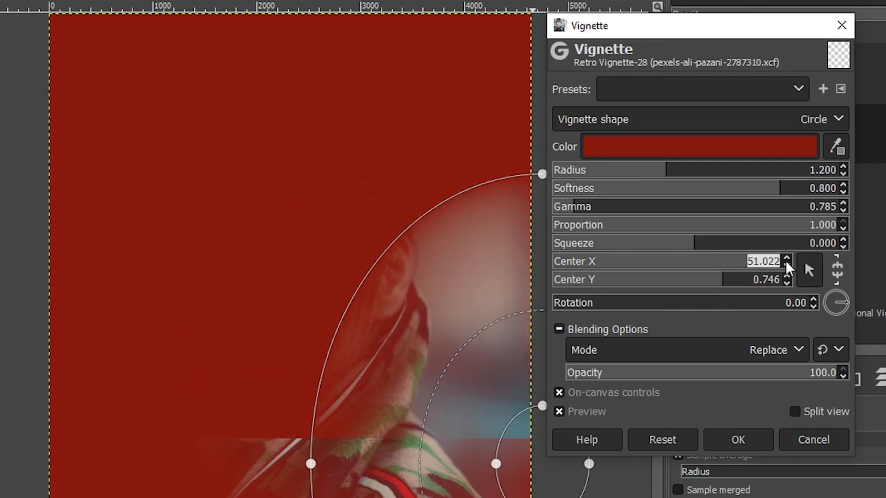
type("0.5")
key("Tab")
type("0.5")
key("Return")
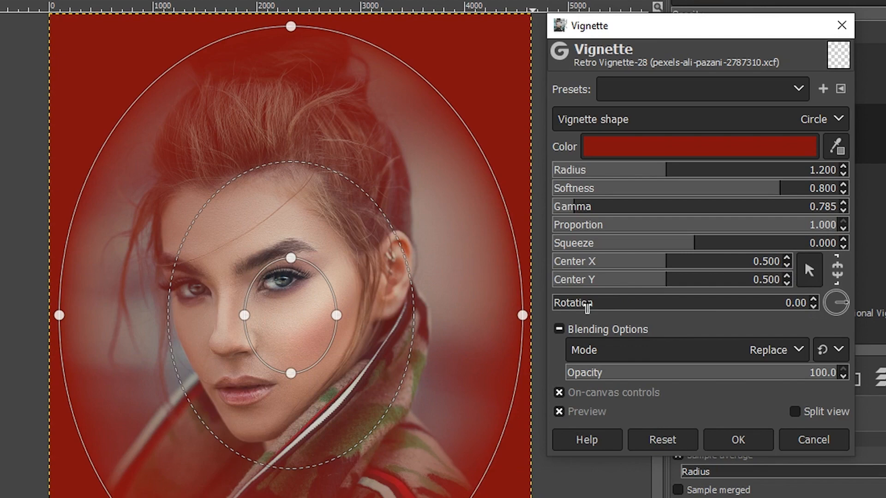
Try a vignette rotation of 4.18 and toggle the on-canvas controls off and back on.
left_click_drag(844, 301, 843, 303)
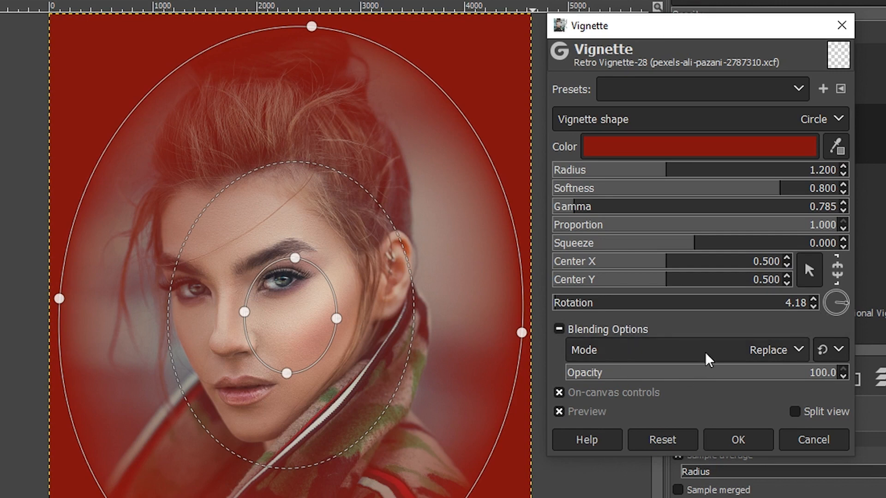
left_click(634, 353)
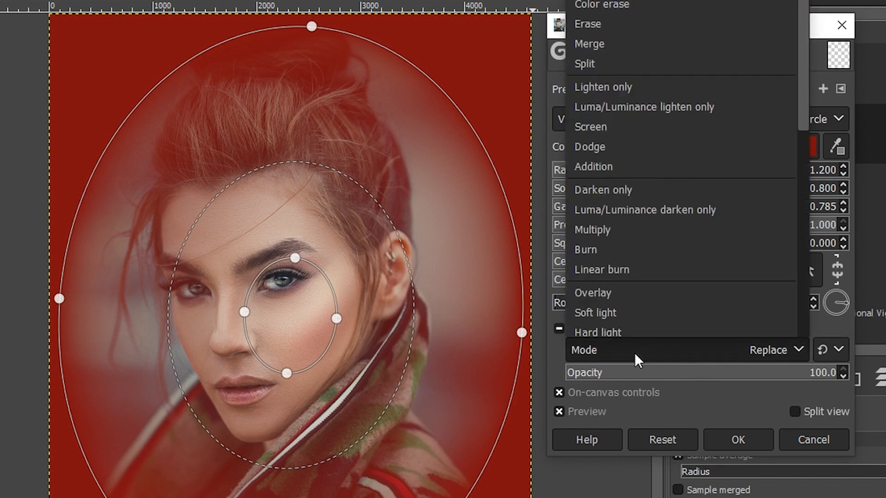
left_click(664, 344)
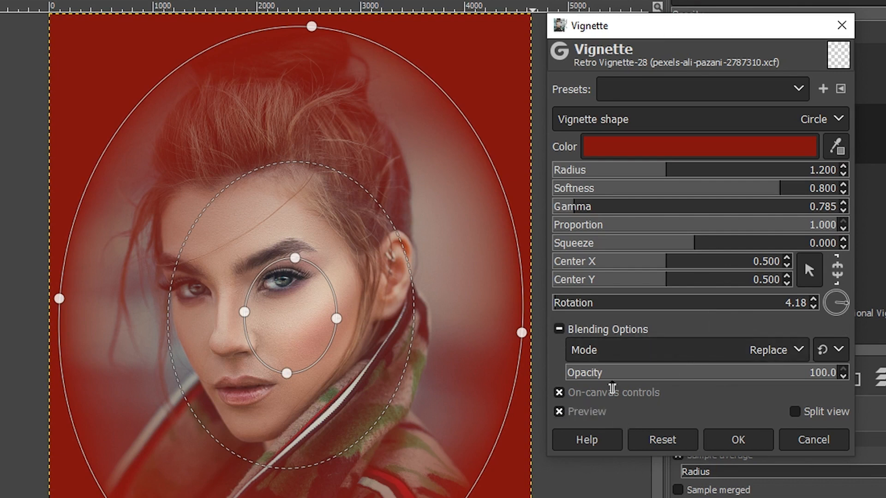
left_click(560, 392)
left_click(560, 392)
Adjust the vignette directly on the canvas to a gamma of 2.000 and a rotation of 358.57.
left_click_drag(404, 253, 435, 251)
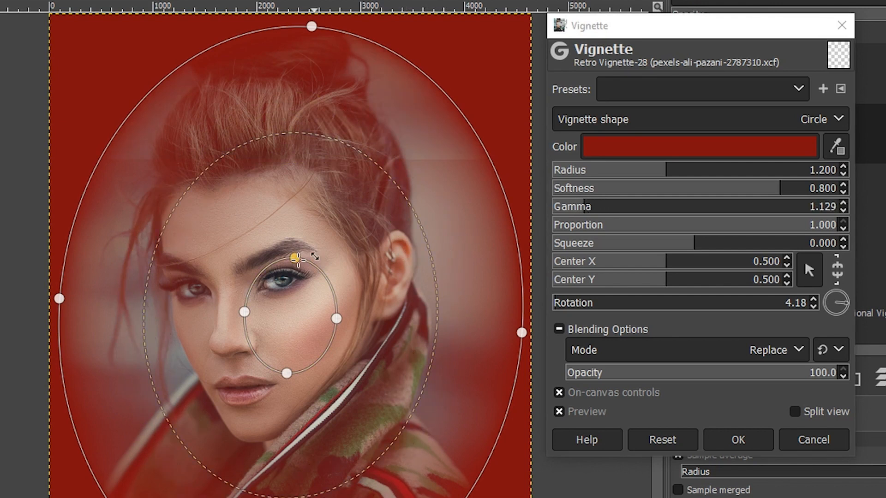
mouse_move(294, 257)
left_mouse_down()
mouse_move(297, 241)
mouse_move(295, 258)
left_mouse_up()
mouse_move(338, 318)
left_mouse_down()
mouse_move(360, 317)
mouse_move(336, 316)
left_mouse_up()
mouse_move(63, 297)
left_mouse_down()
mouse_move(39, 297)
mouse_move(62, 296)
left_mouse_up()
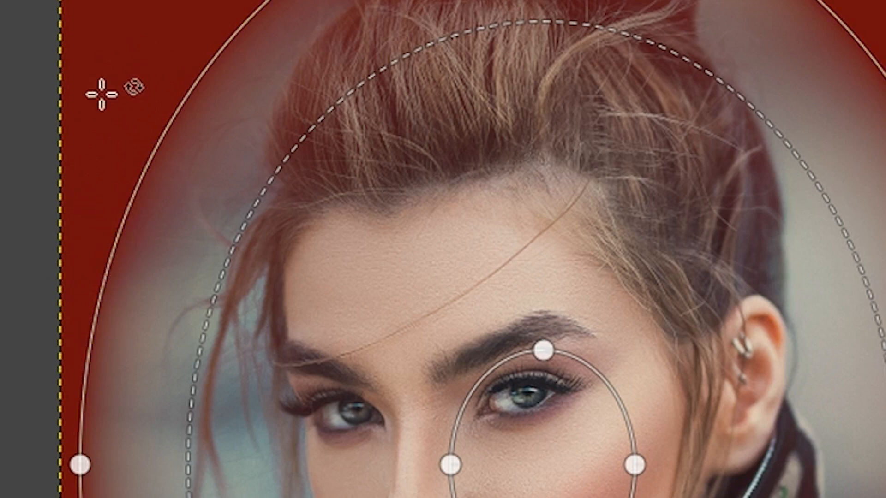
left_click_drag(95, 93, 59, 87)
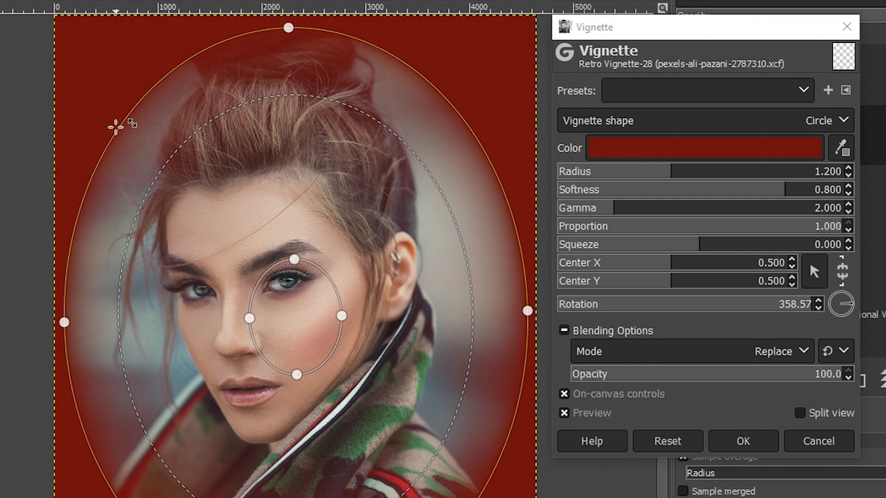
Apply the Vignette filter and reduce the Retro Vignette layer's opacity to about 61.3.
left_click(758, 446)
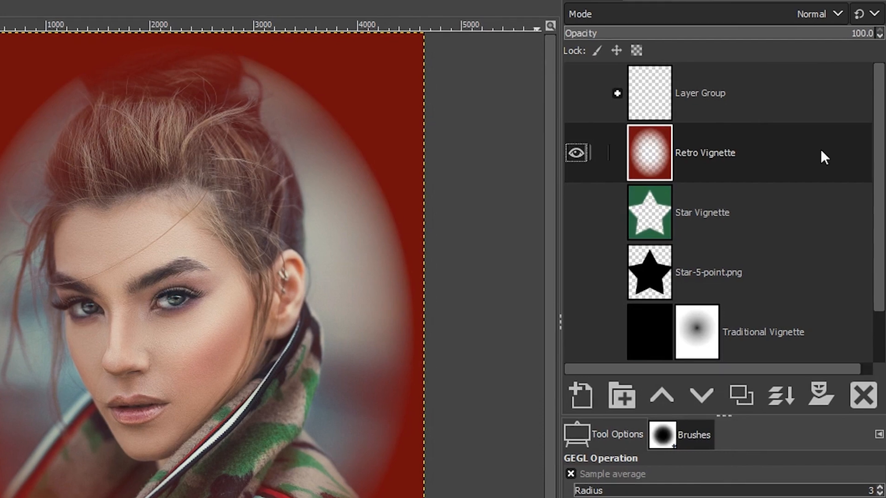
left_click(754, 39)
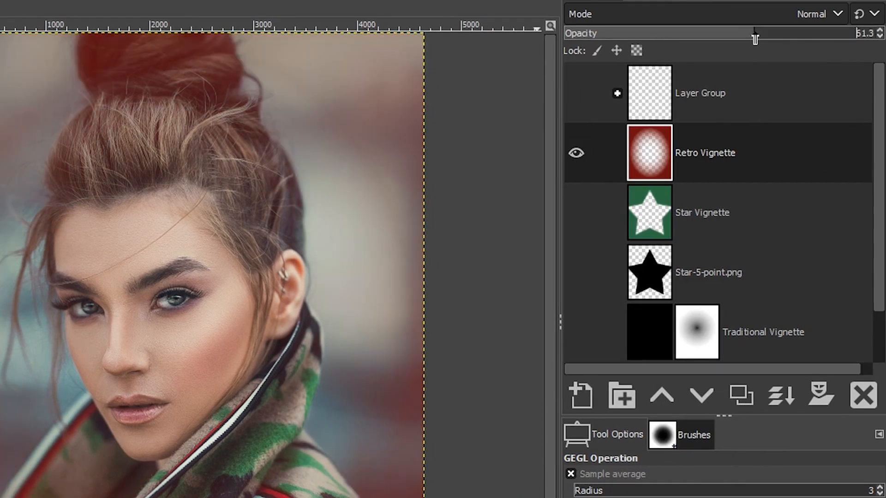